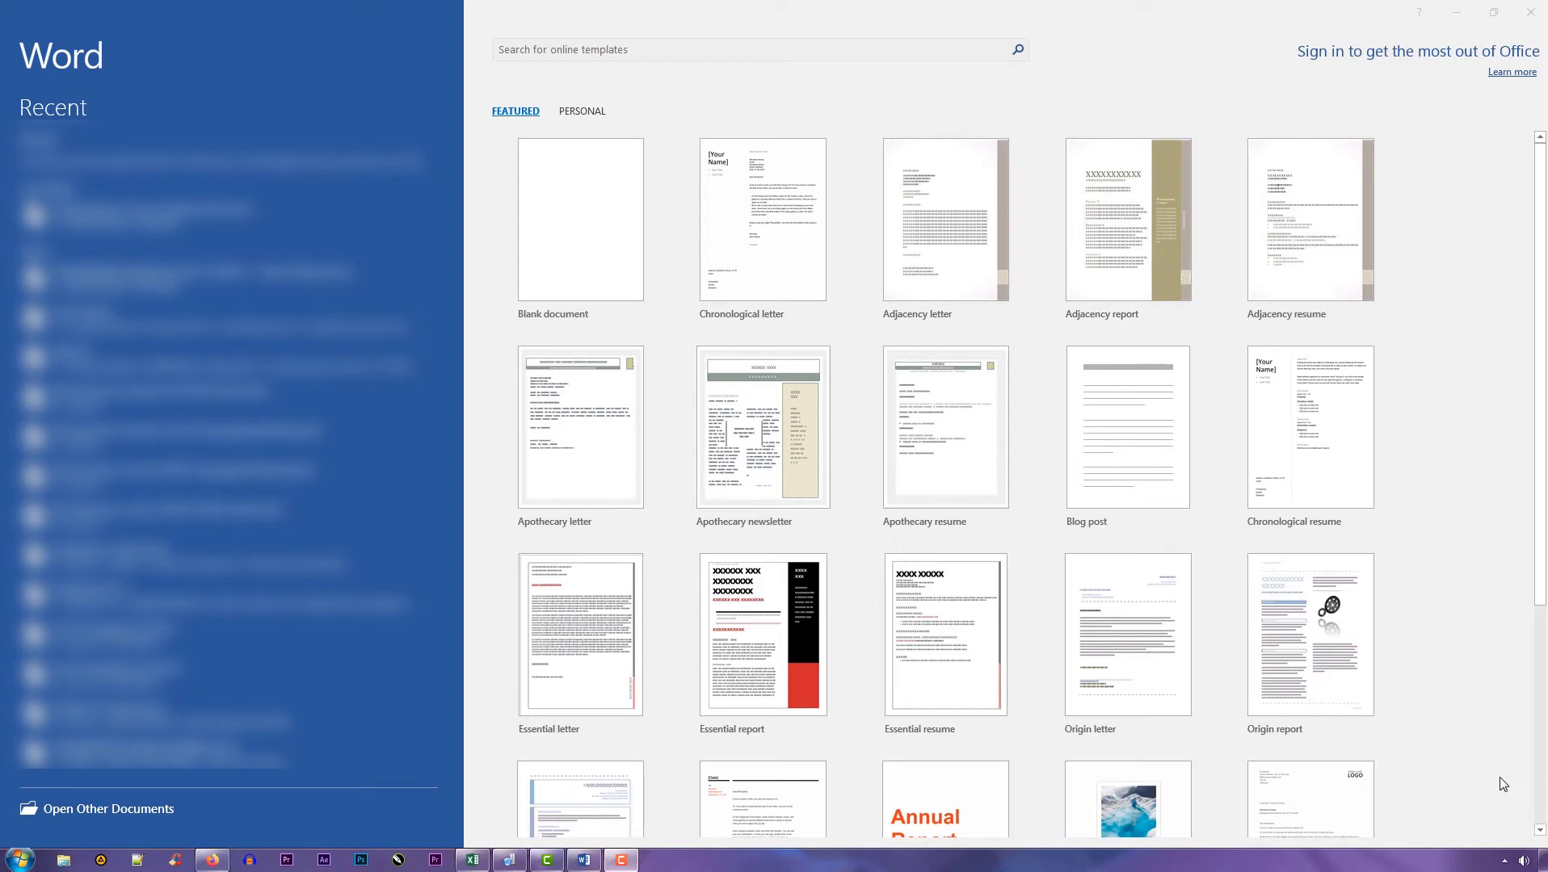
Step: Launch Word by executing the winword command from the Windows Run dialog, and close it again
{"action": "key", "text": "super+r"}
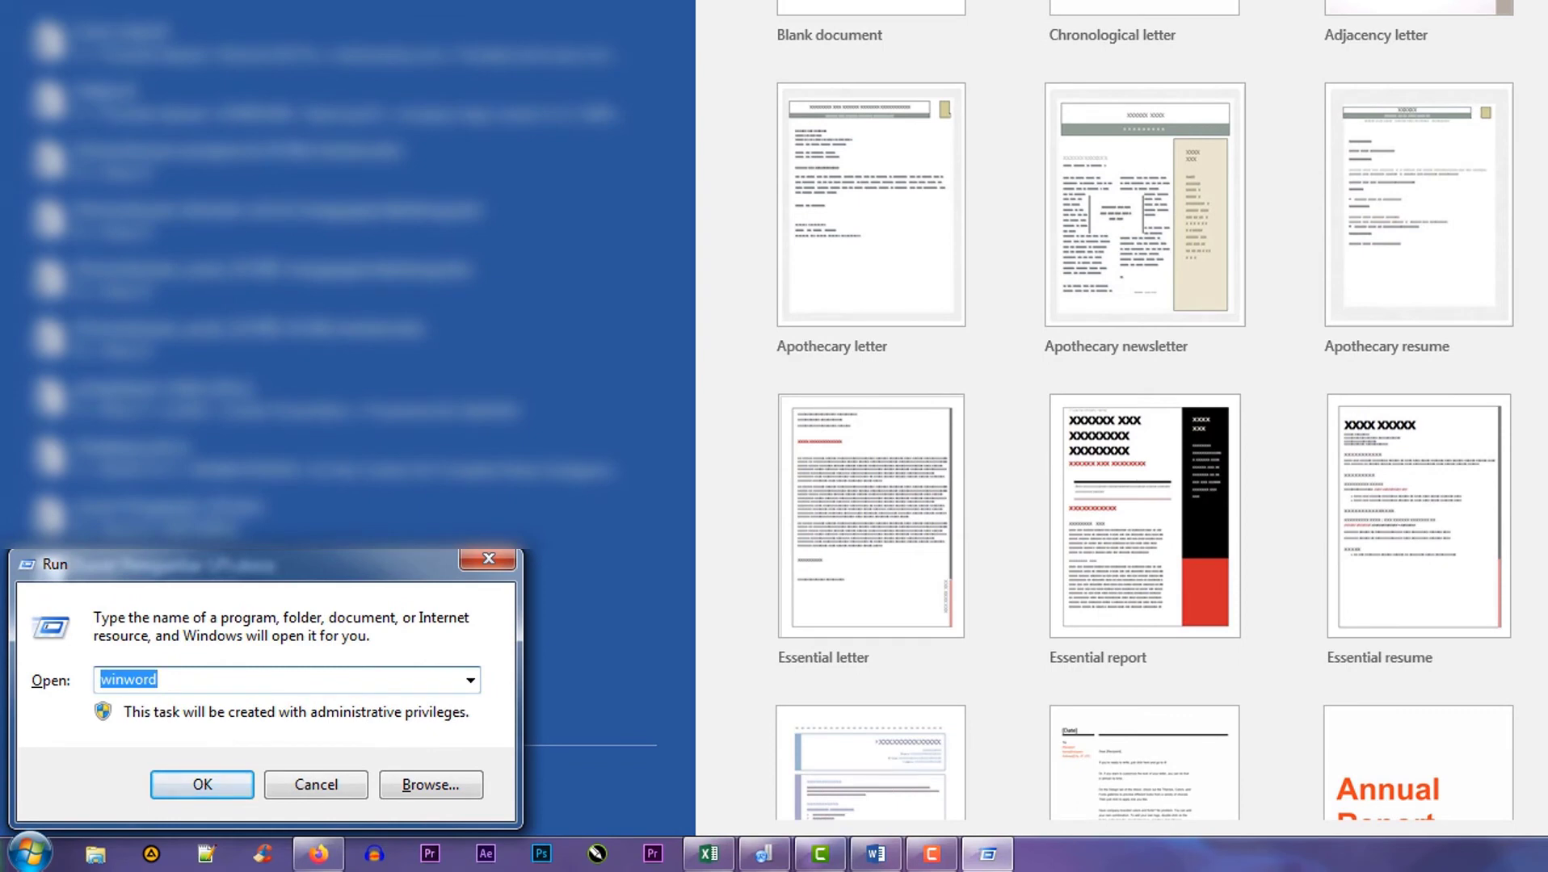
{"action": "type", "text": "winwo"}
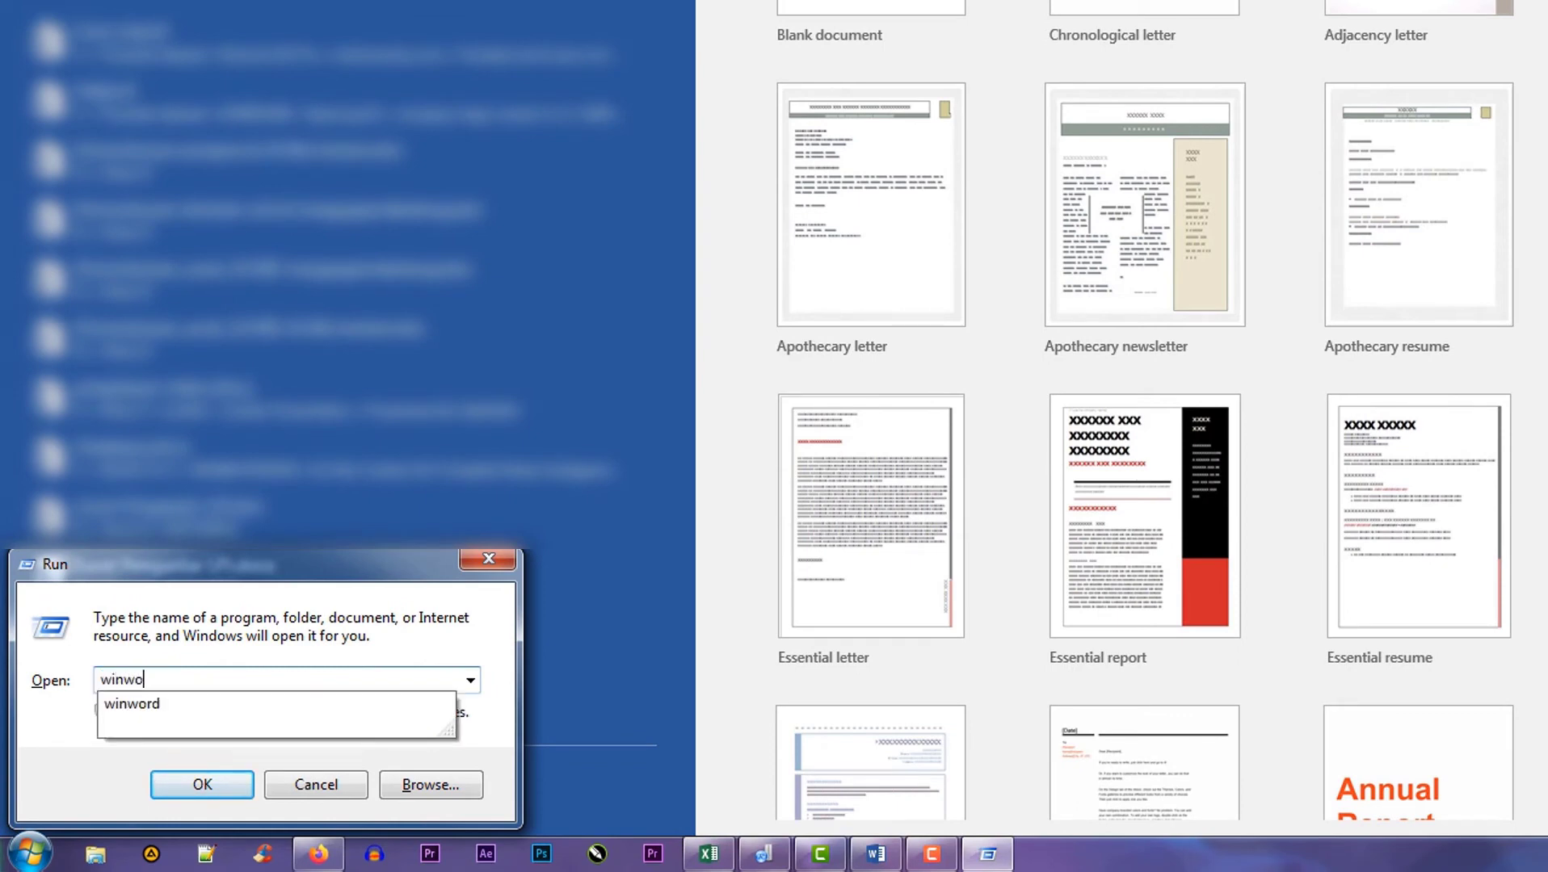
{"action": "type", "text": "rd"}
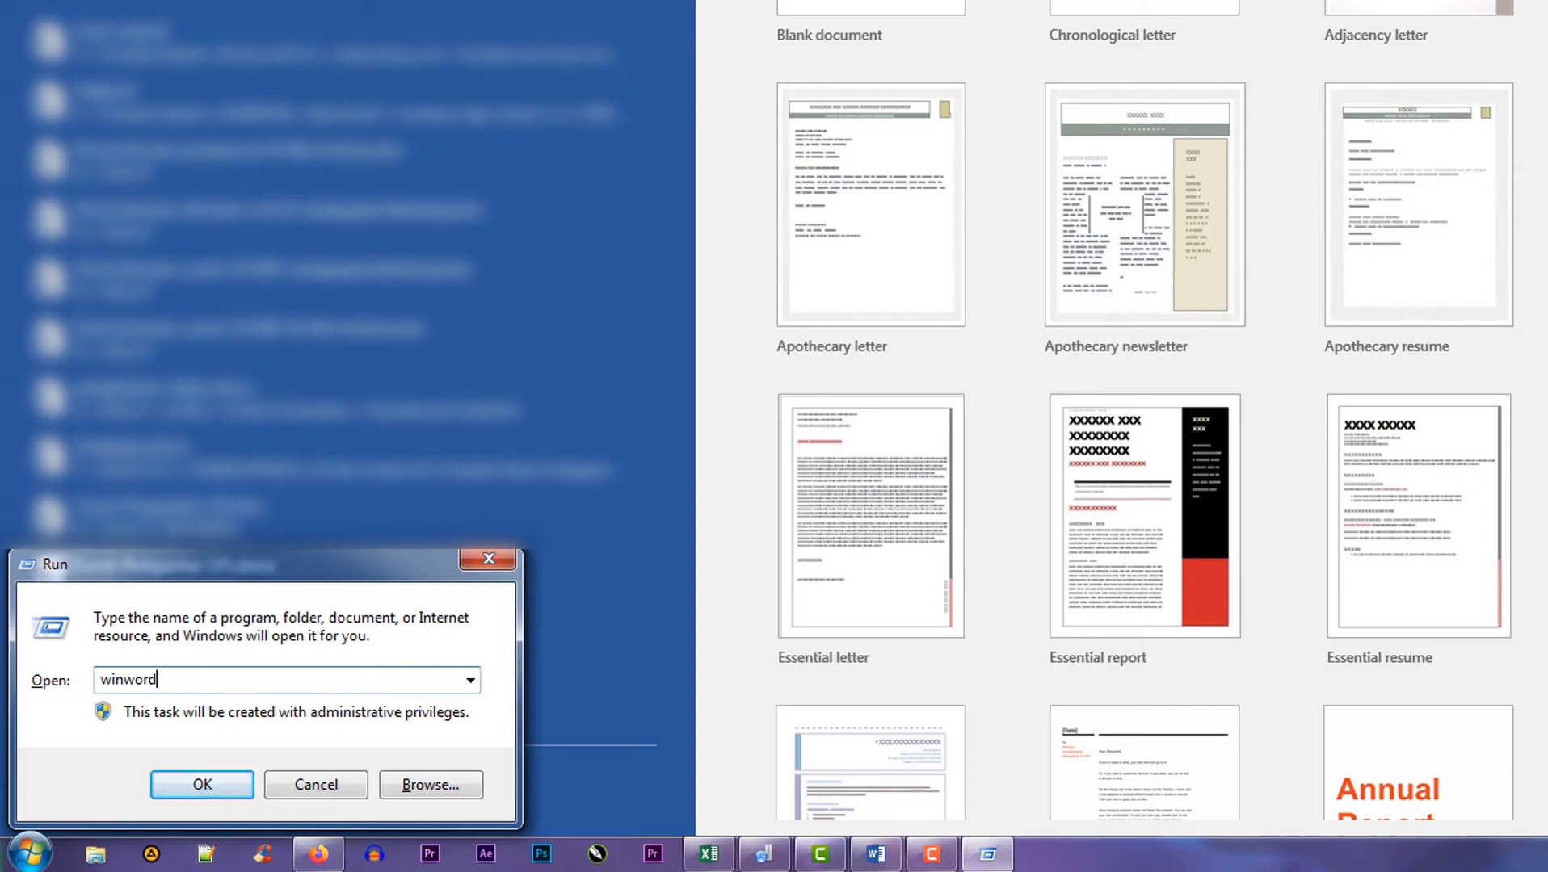
{"action": "key", "text": "Return"}
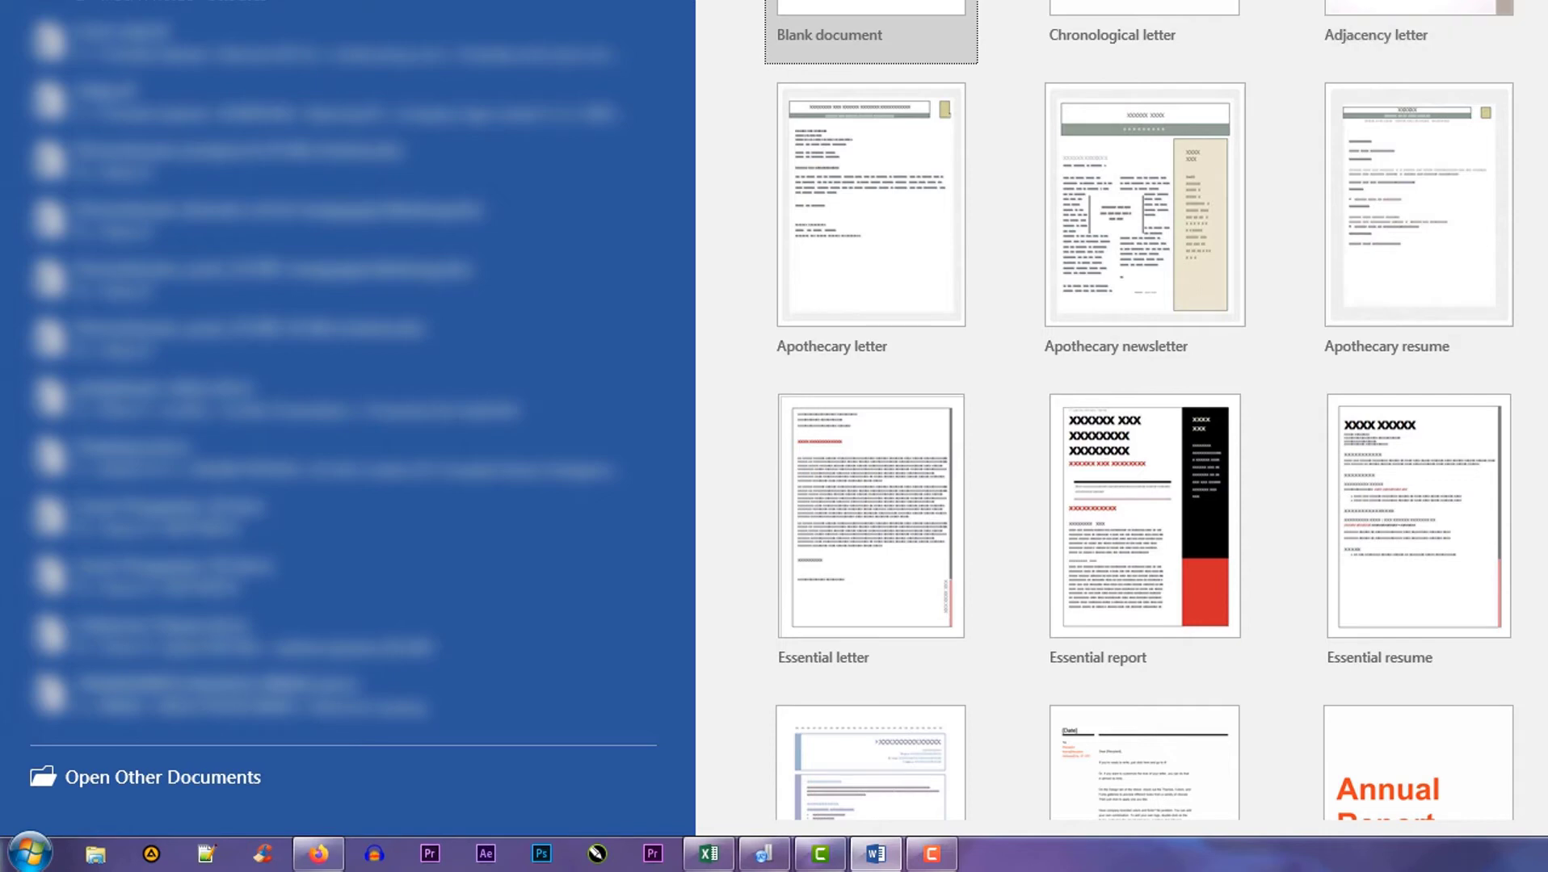
{"action": "key", "text": "alt+F4"}
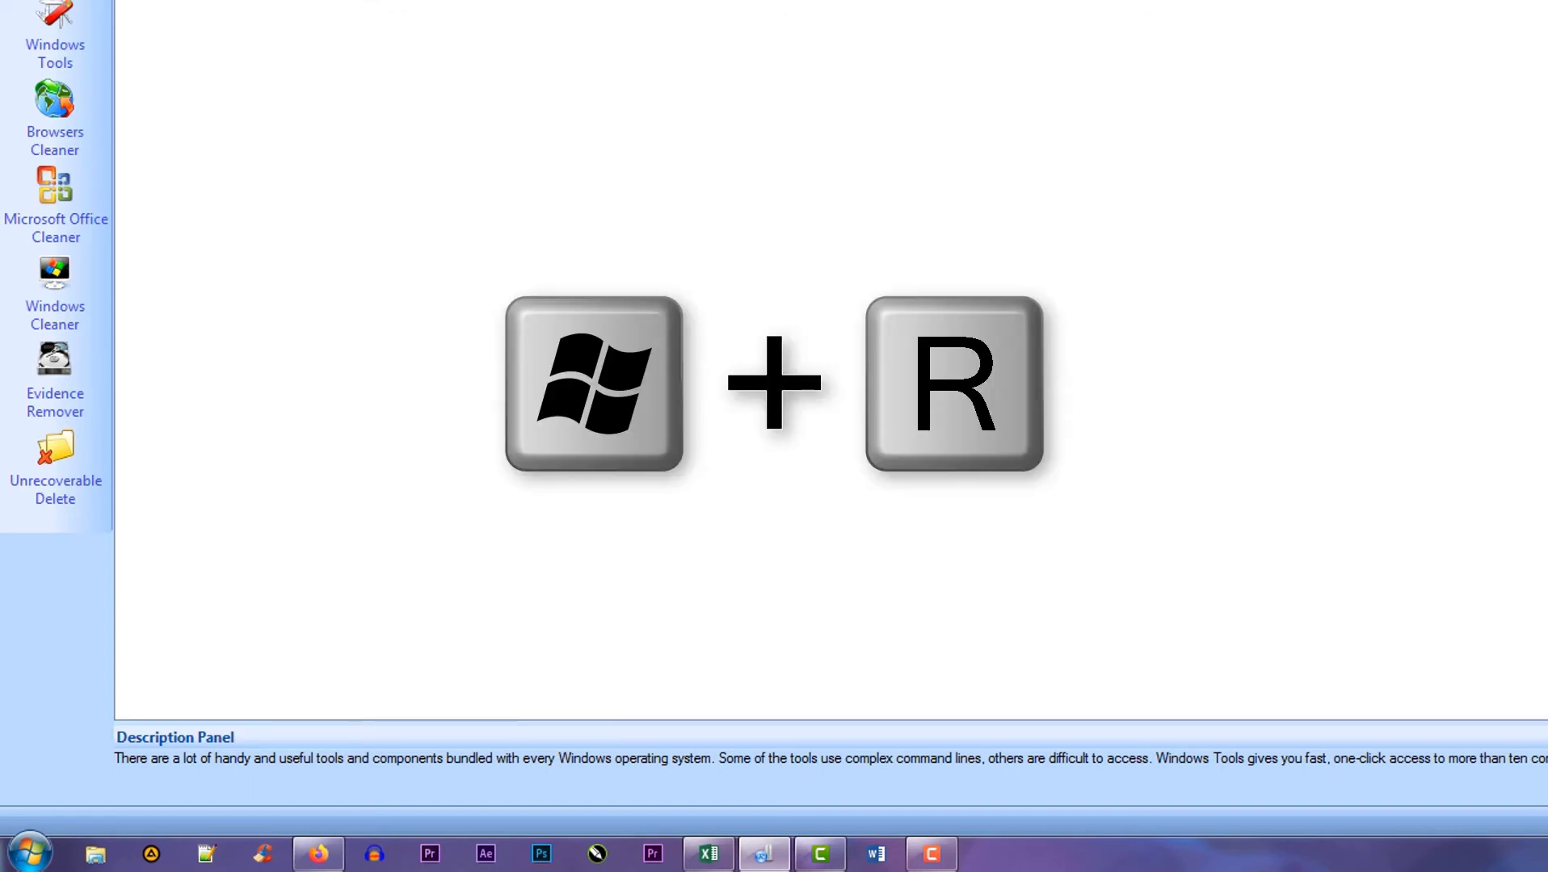
Step: Clear the previous Run entry and start Word once more with the command winword
{"action": "key", "text": "super+r"}
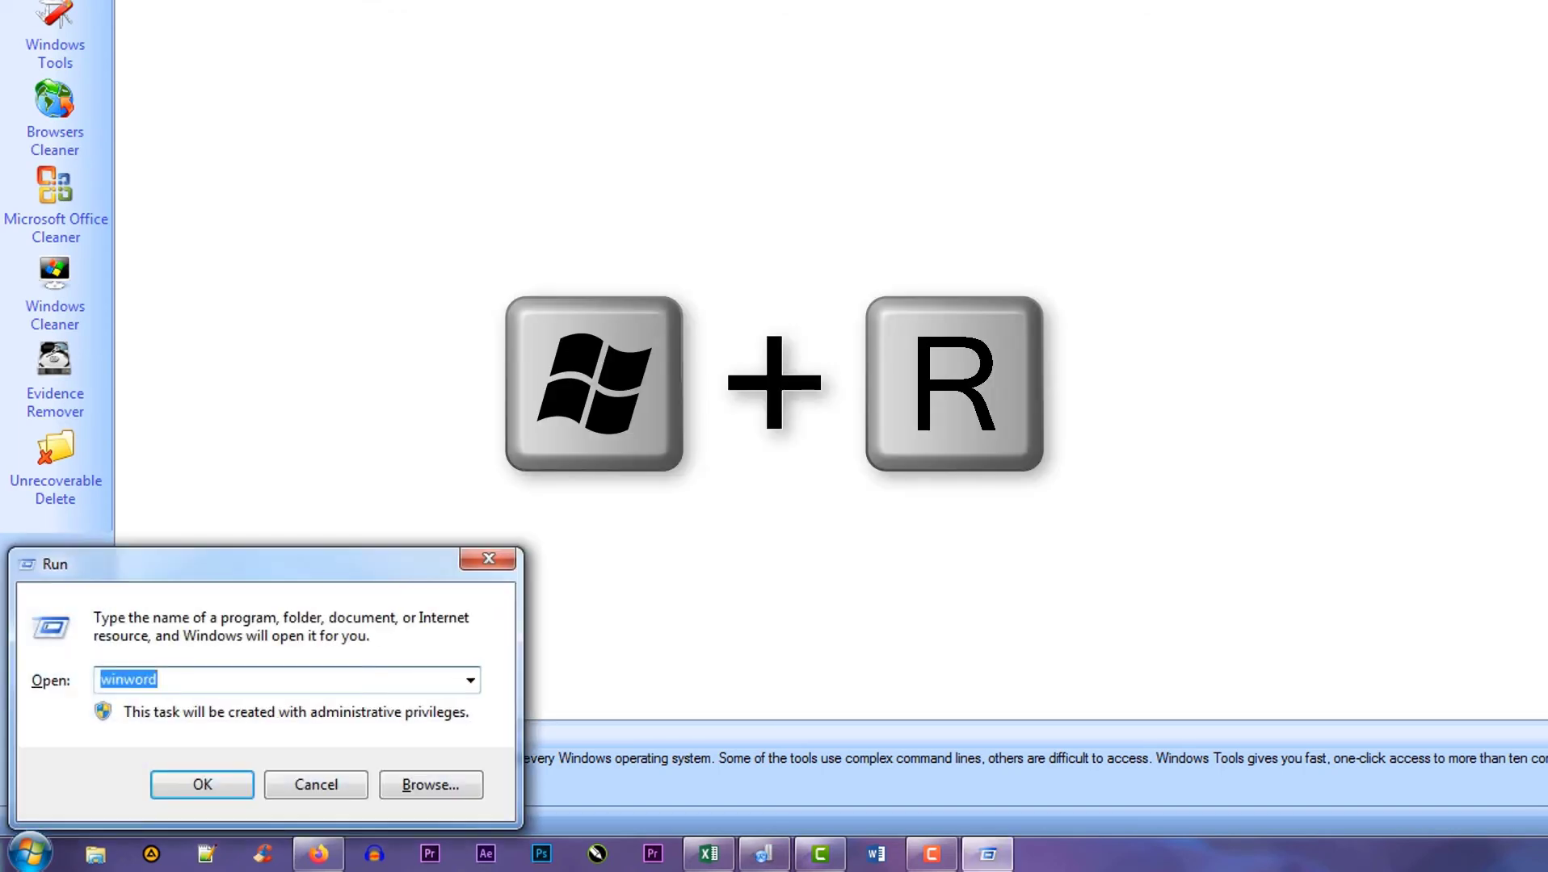
{"action": "key", "text": "BackSpace"}
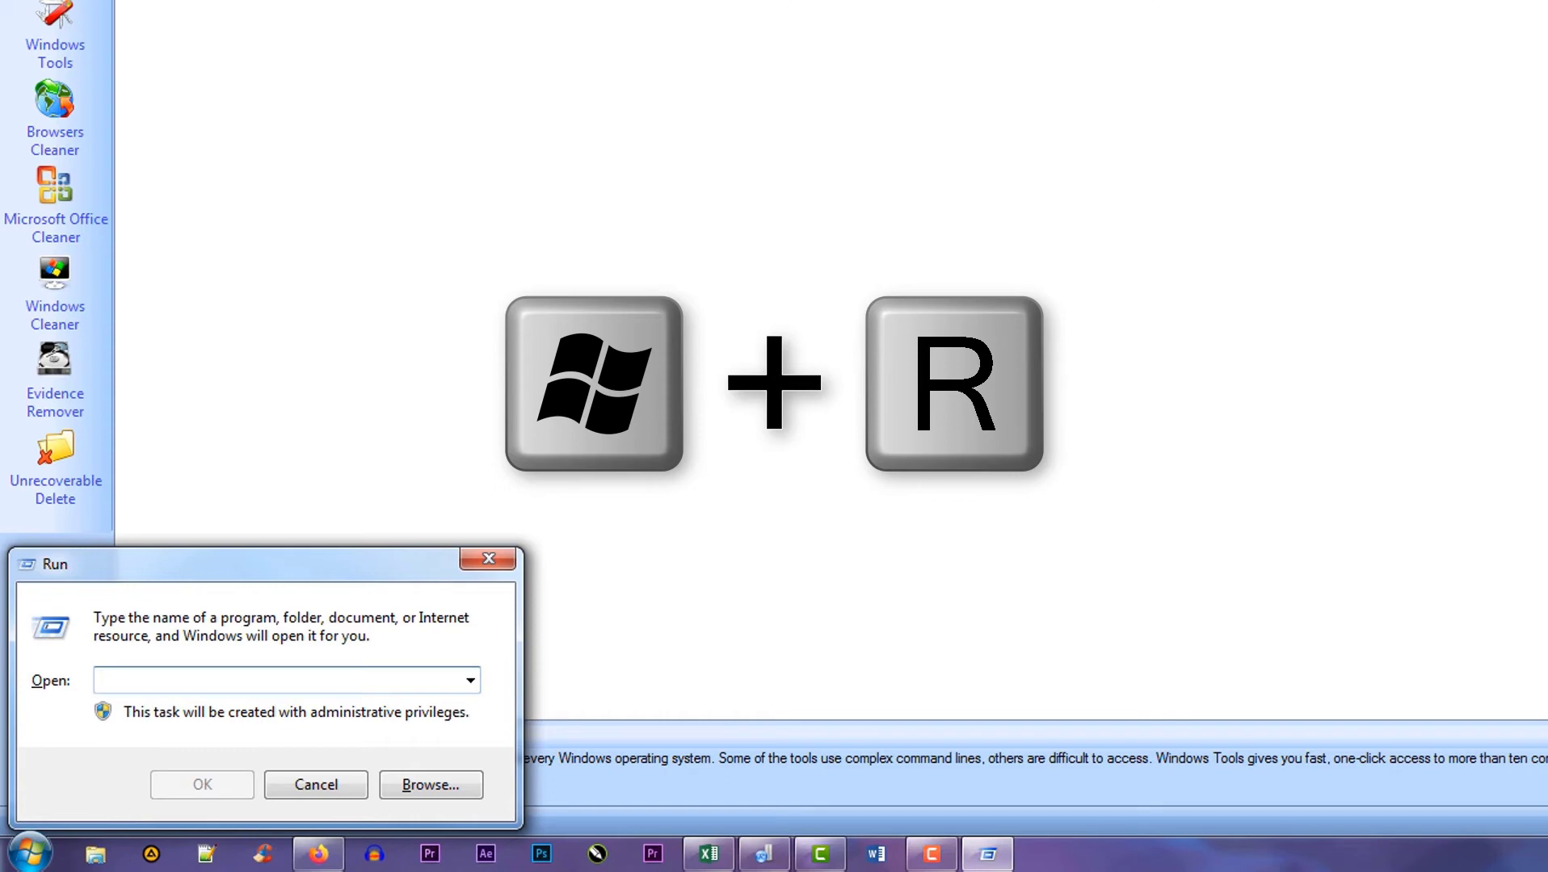
{"action": "type", "text": "wi"}
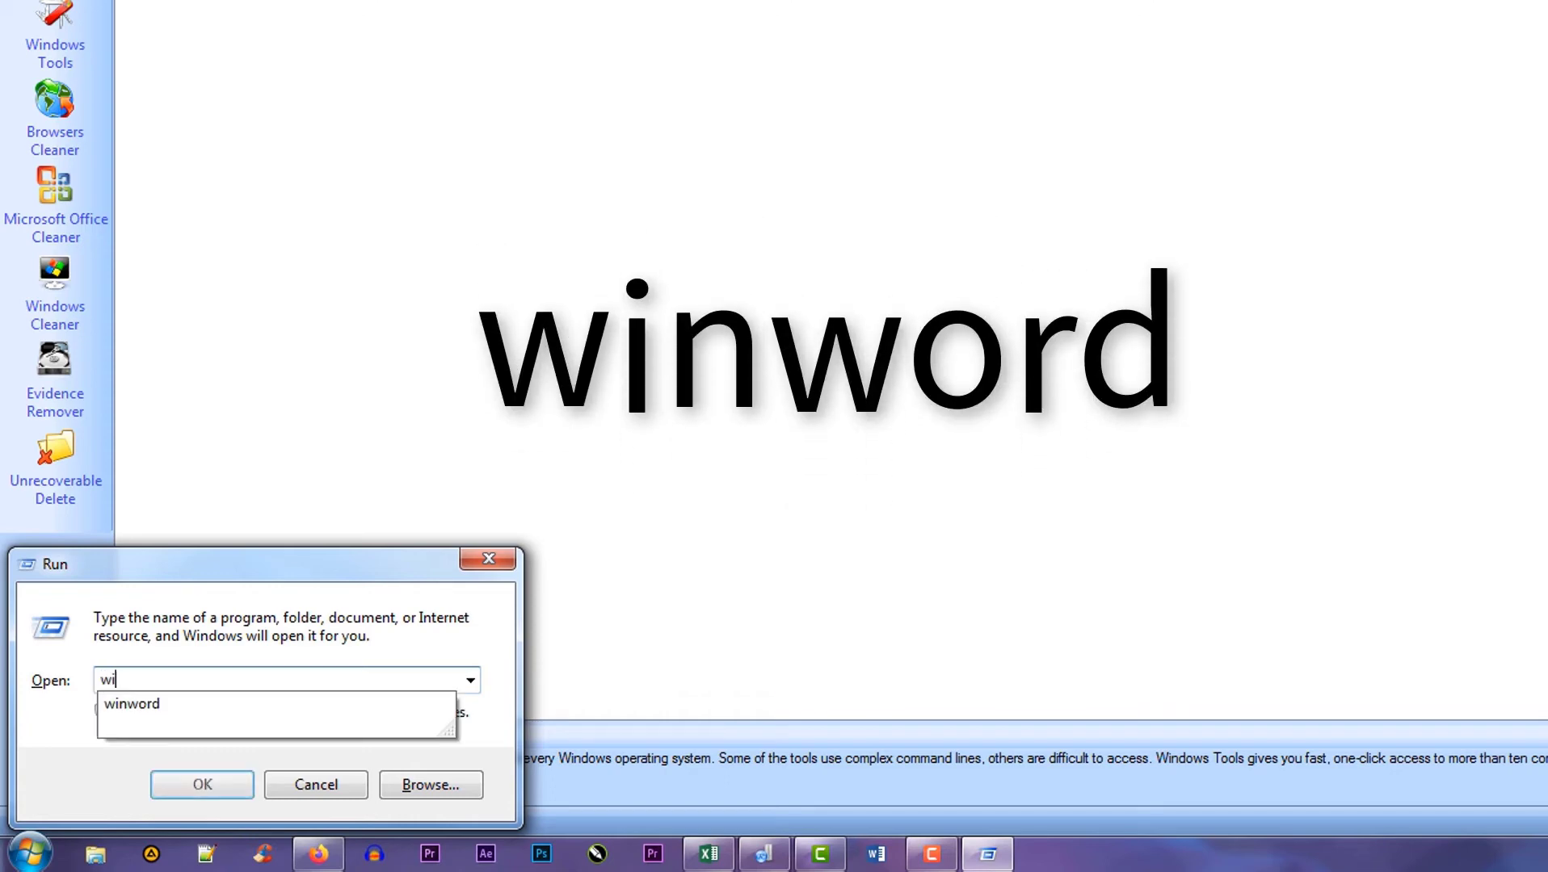
{"action": "type", "text": "nword"}
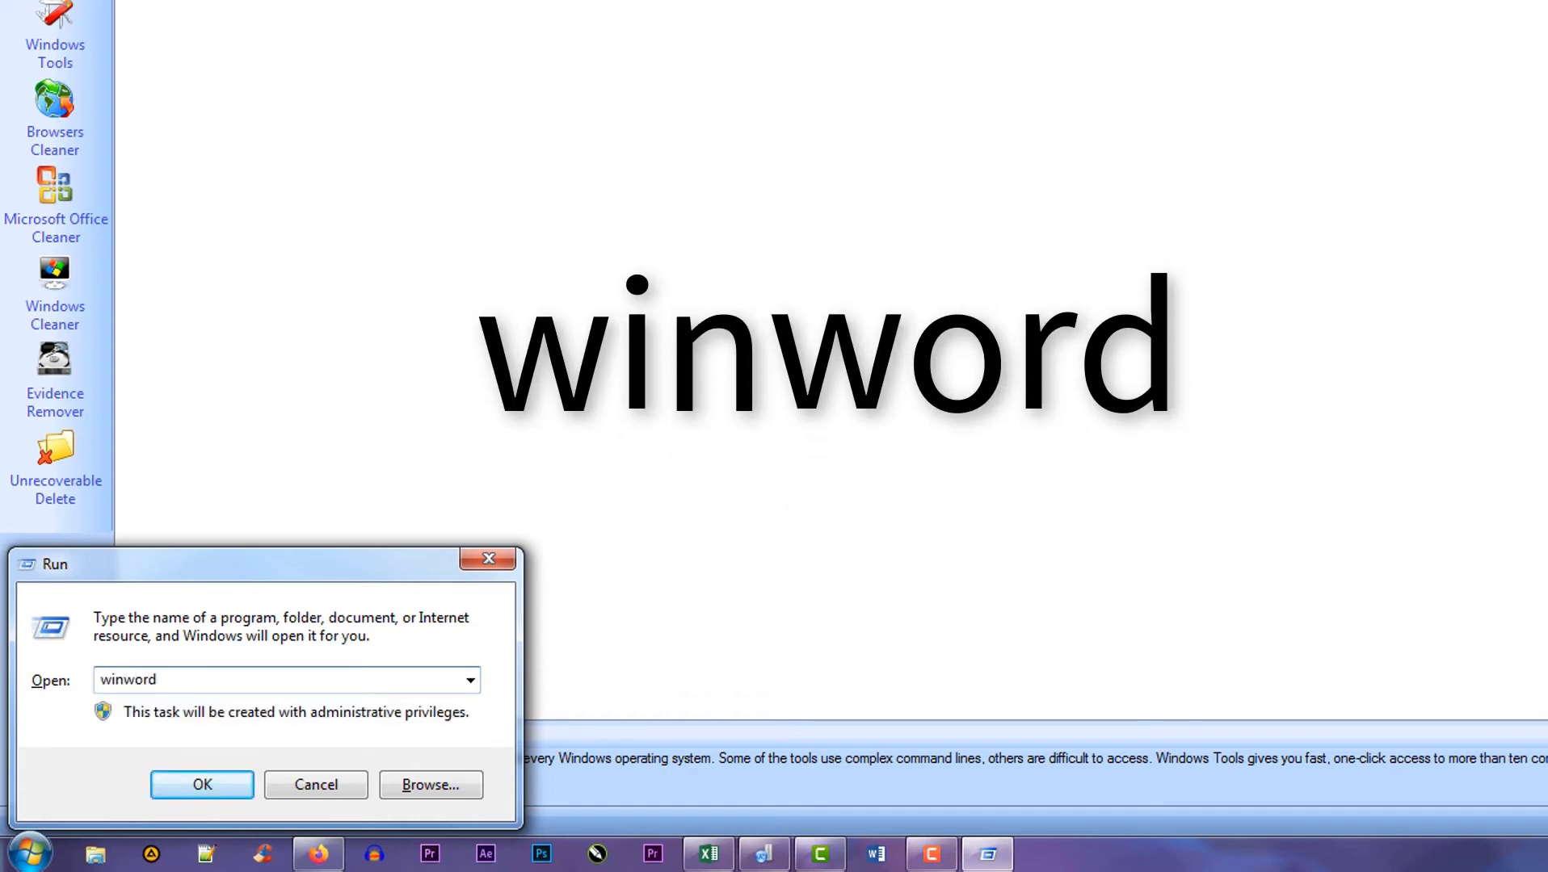
{"action": "key", "text": "Return"}
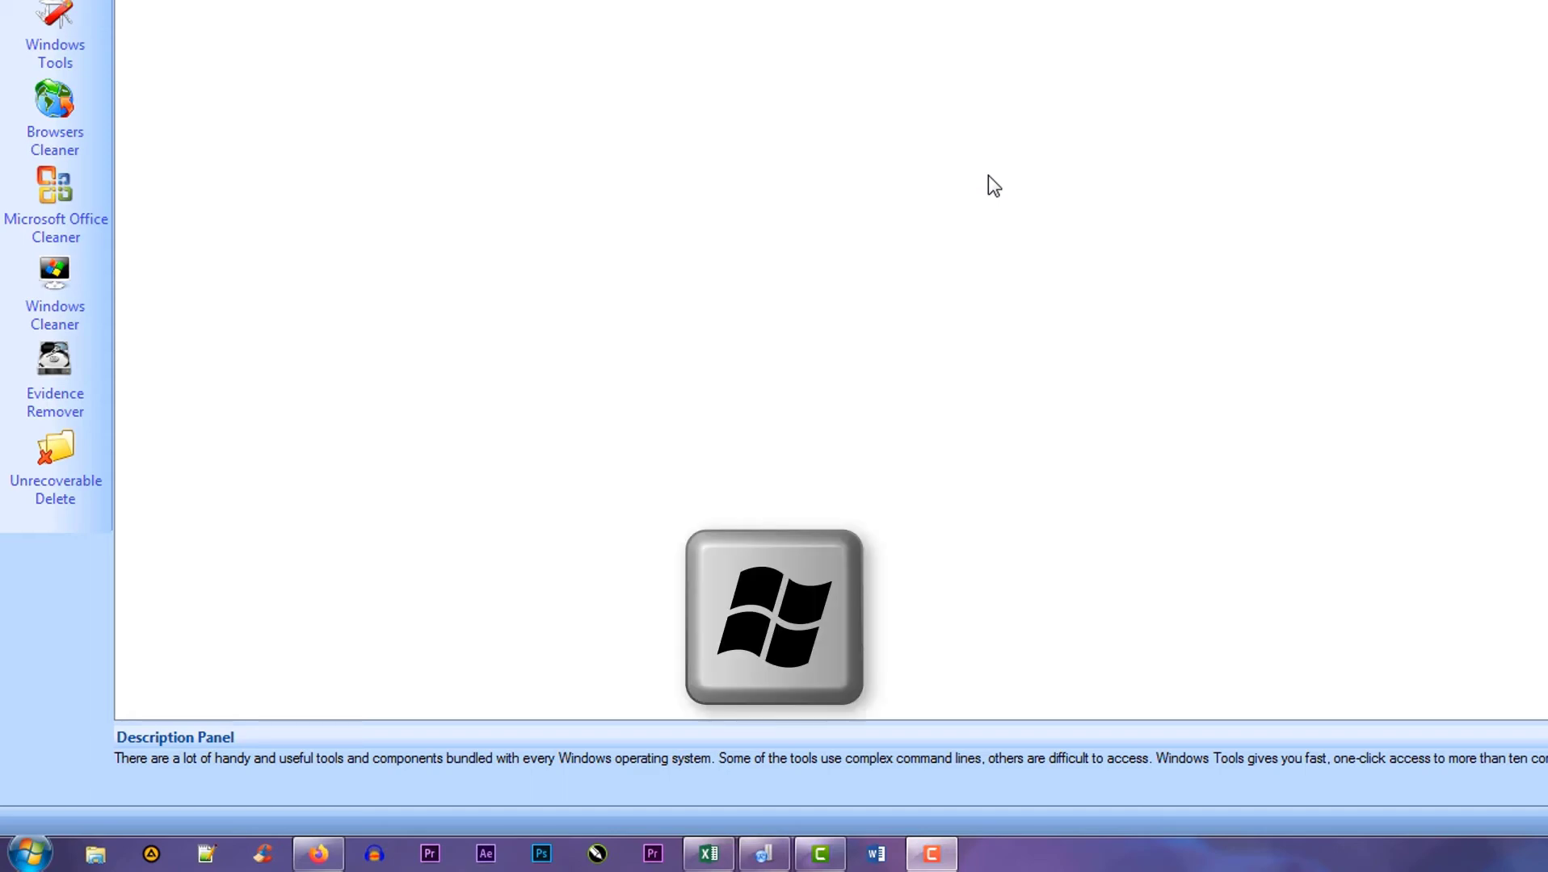
Step: Find winword through the Windows program search and launch it
{"action": "key", "text": "super"}
{"action": "type", "text": "win"}
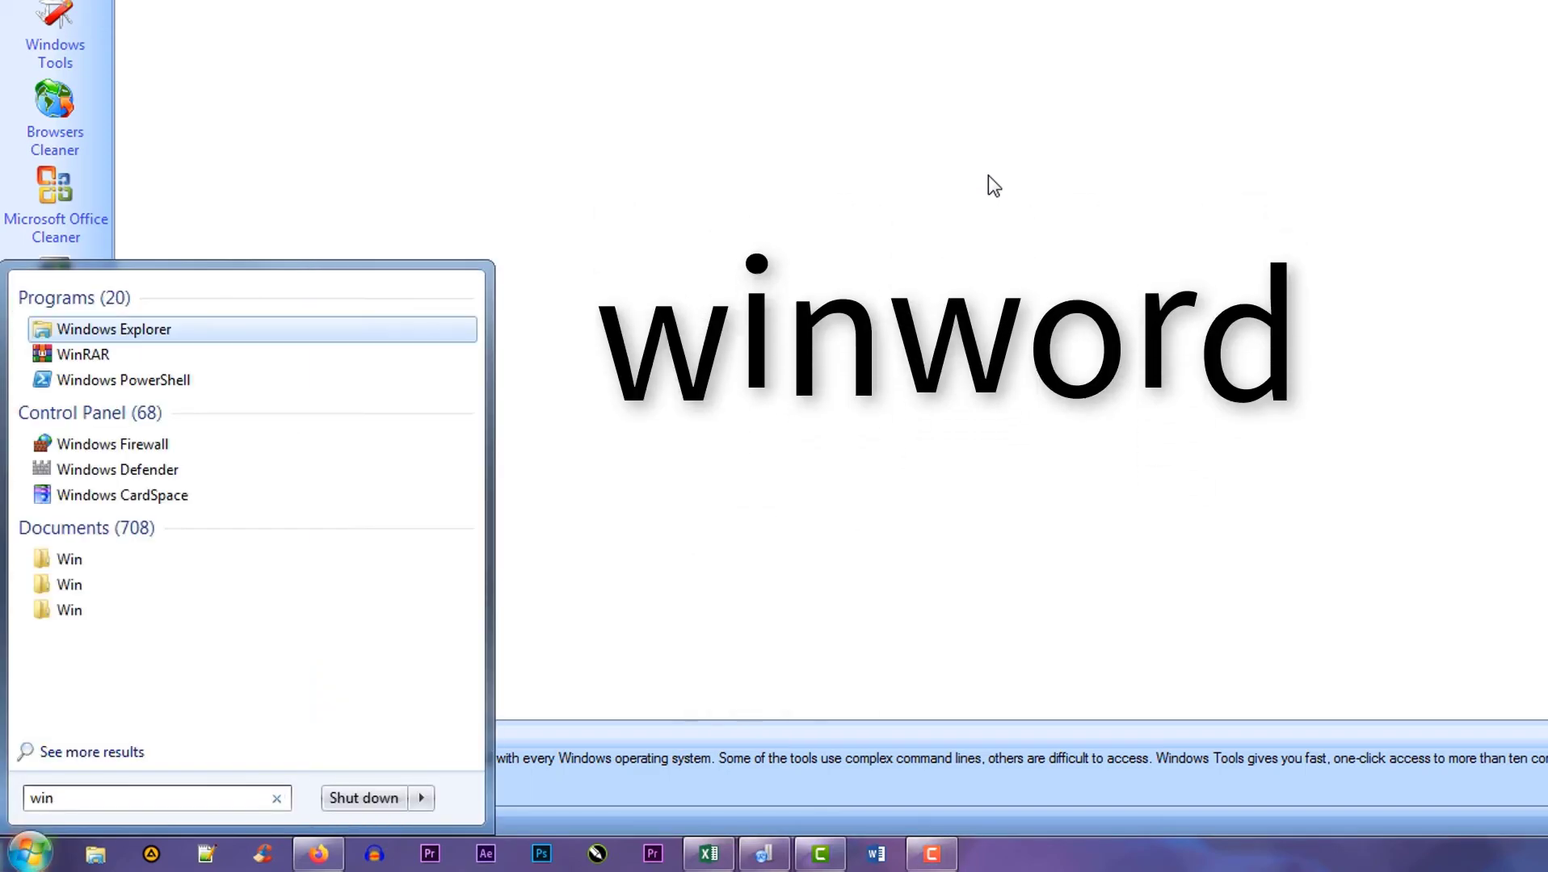
{"action": "type", "text": "word"}
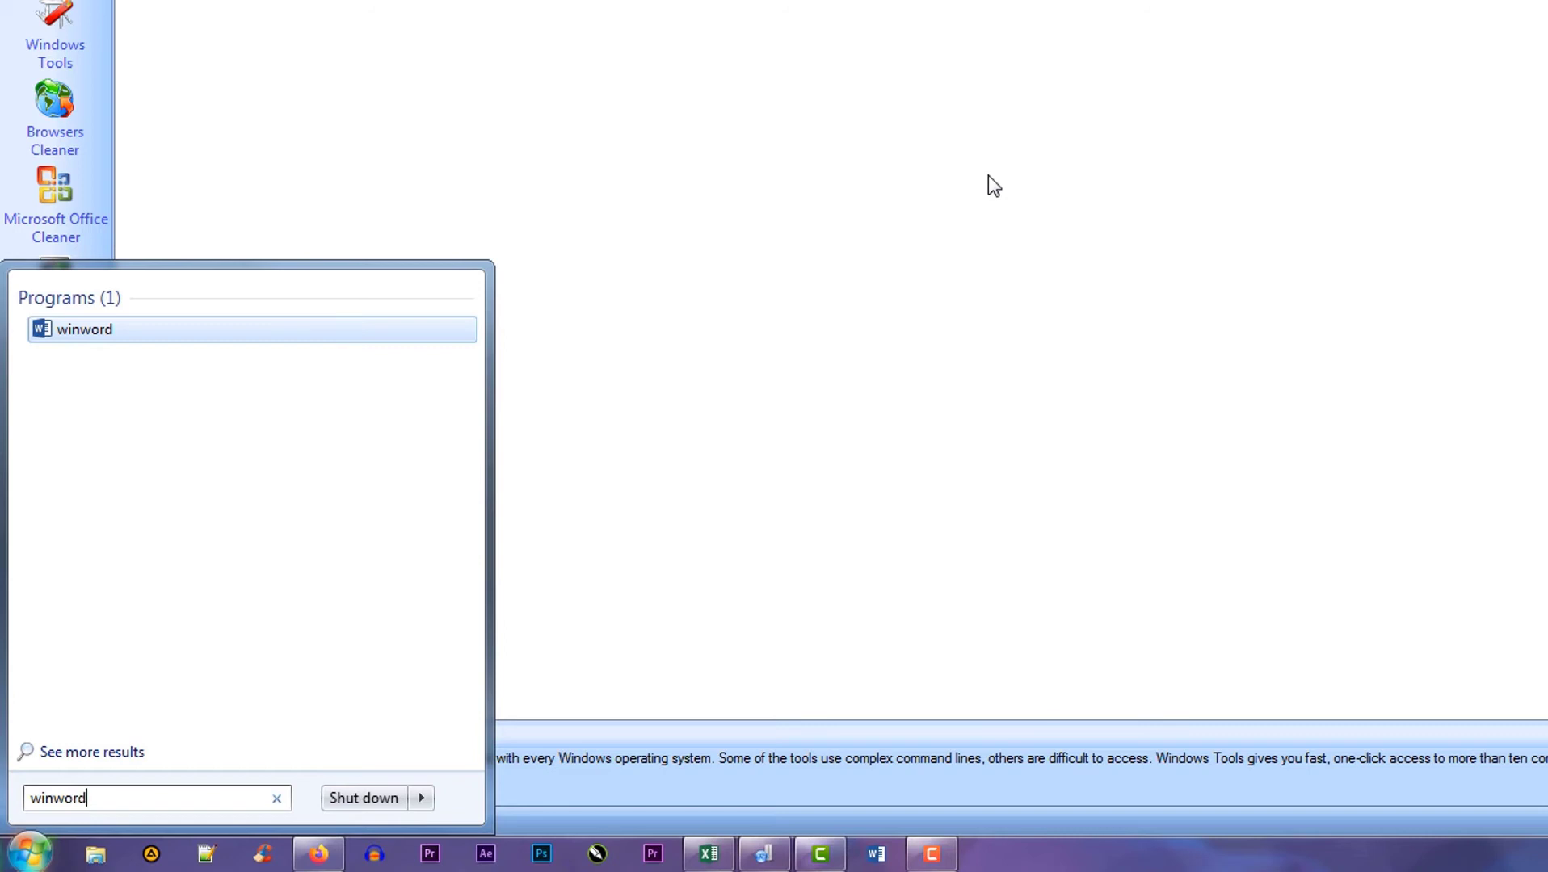
{"action": "key", "text": "Return"}
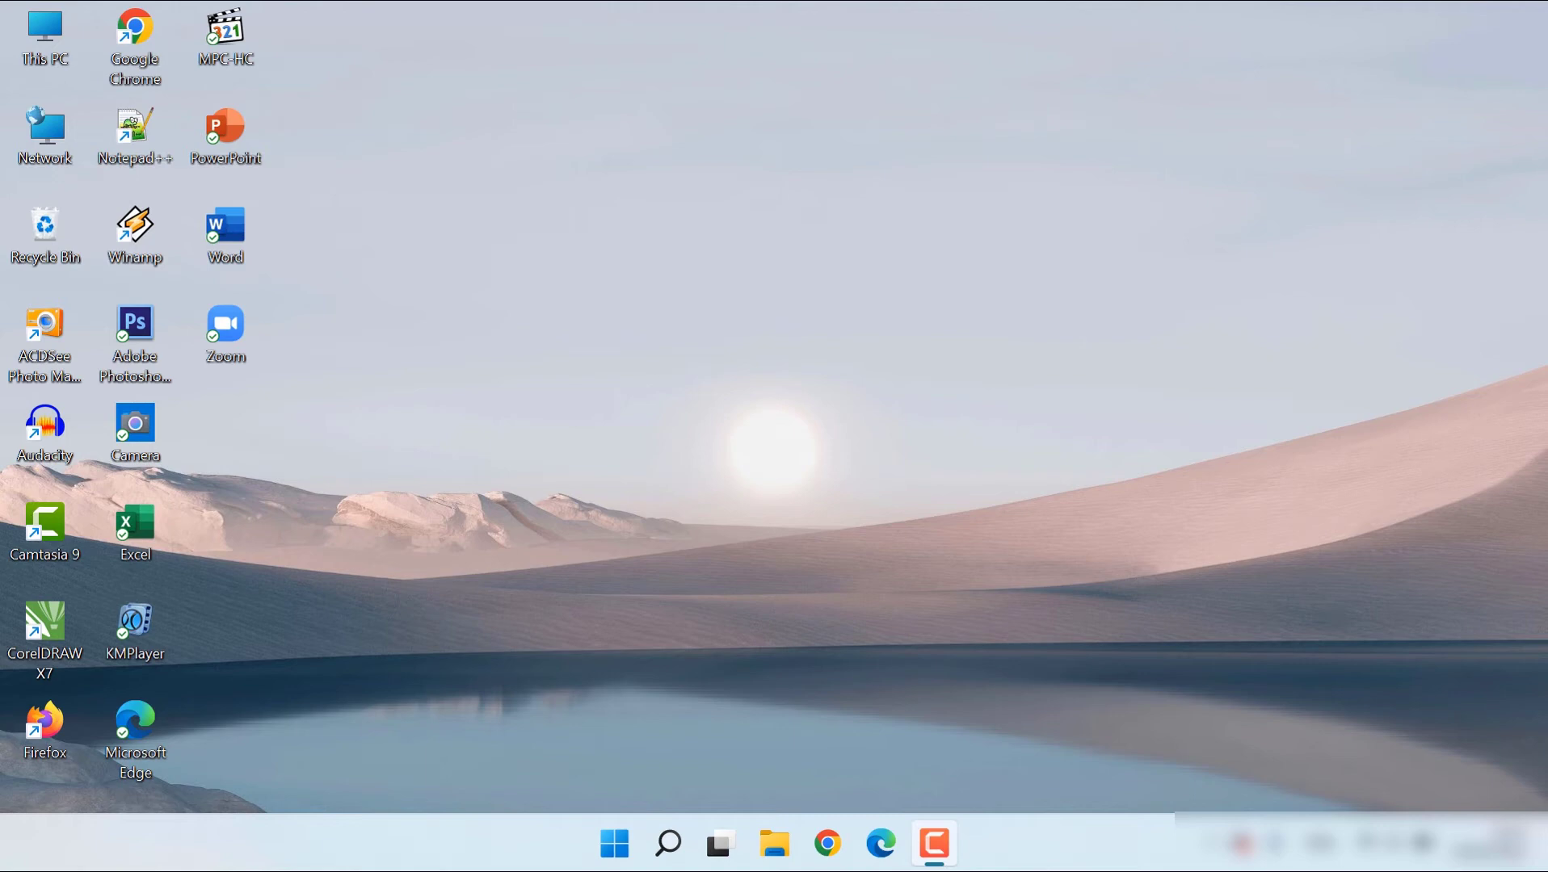
Step: Launch Word with its assigned key combination Ctrl + Alt + W from the desktop, and close it
{"action": "key", "text": "ctrl+alt+w"}
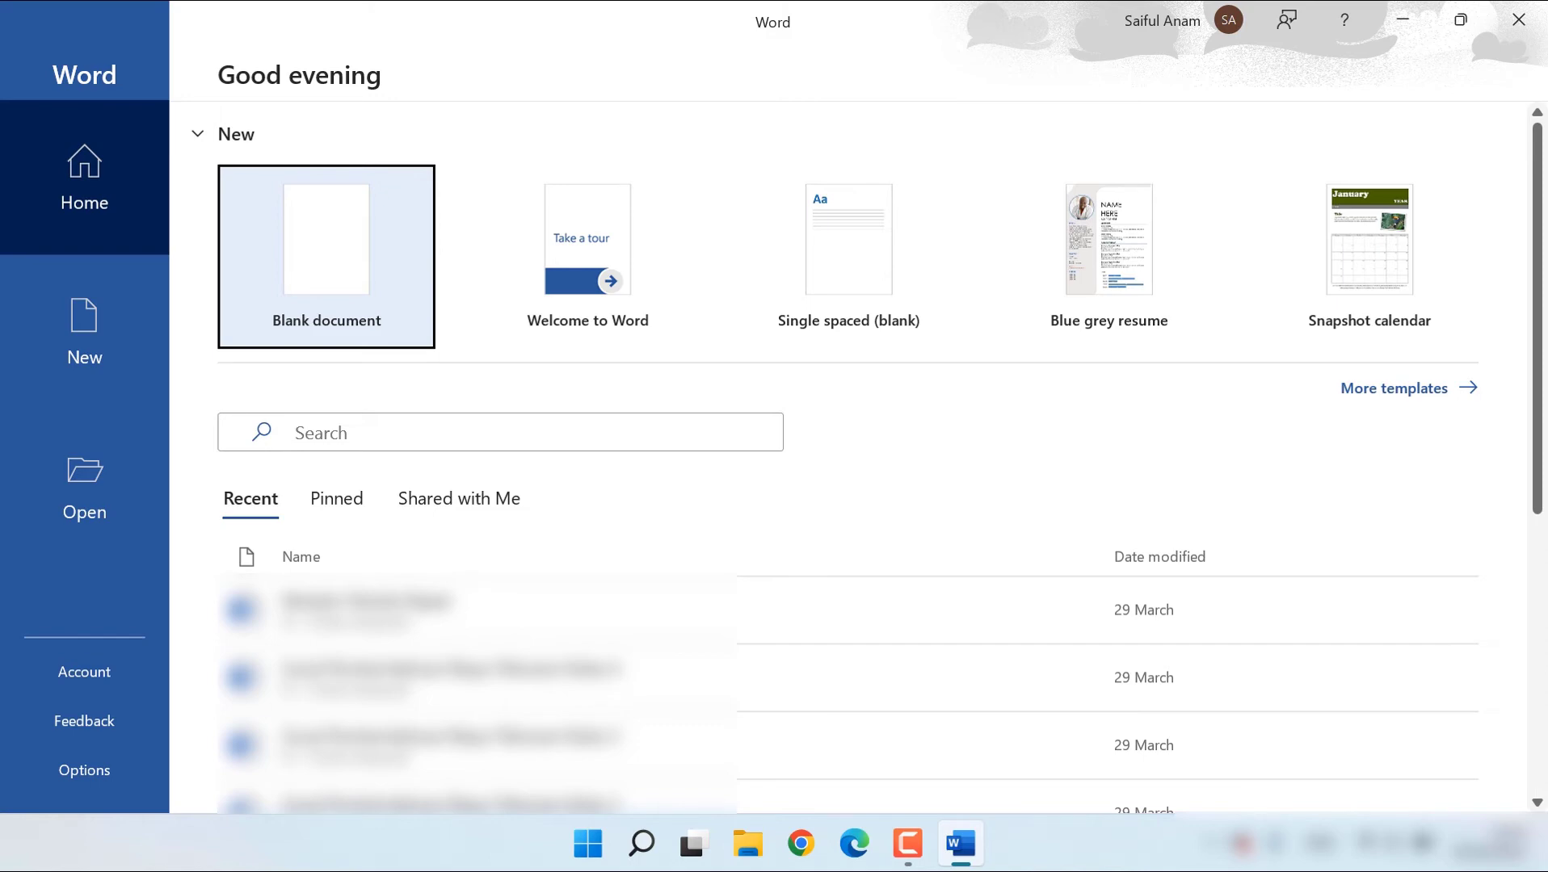
{"action": "left_click", "coordinate": [1523, 18]}
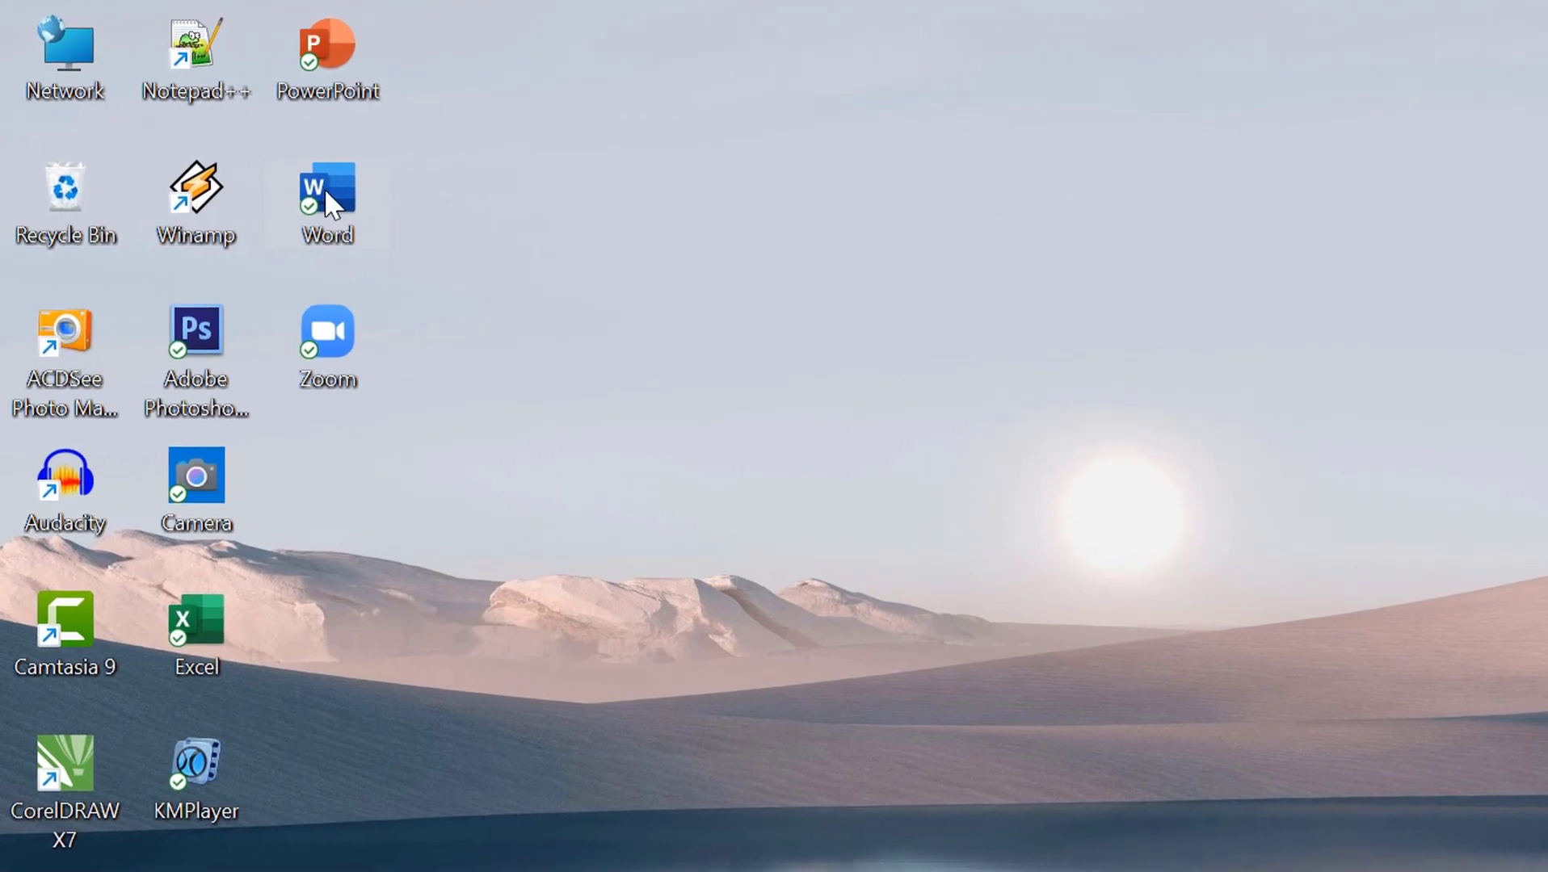
Step: Remove the key combination assigned to the Word desktop shortcut so its shortcut key is None, and save the properties
{"action": "right_click", "coordinate": [325, 191]}
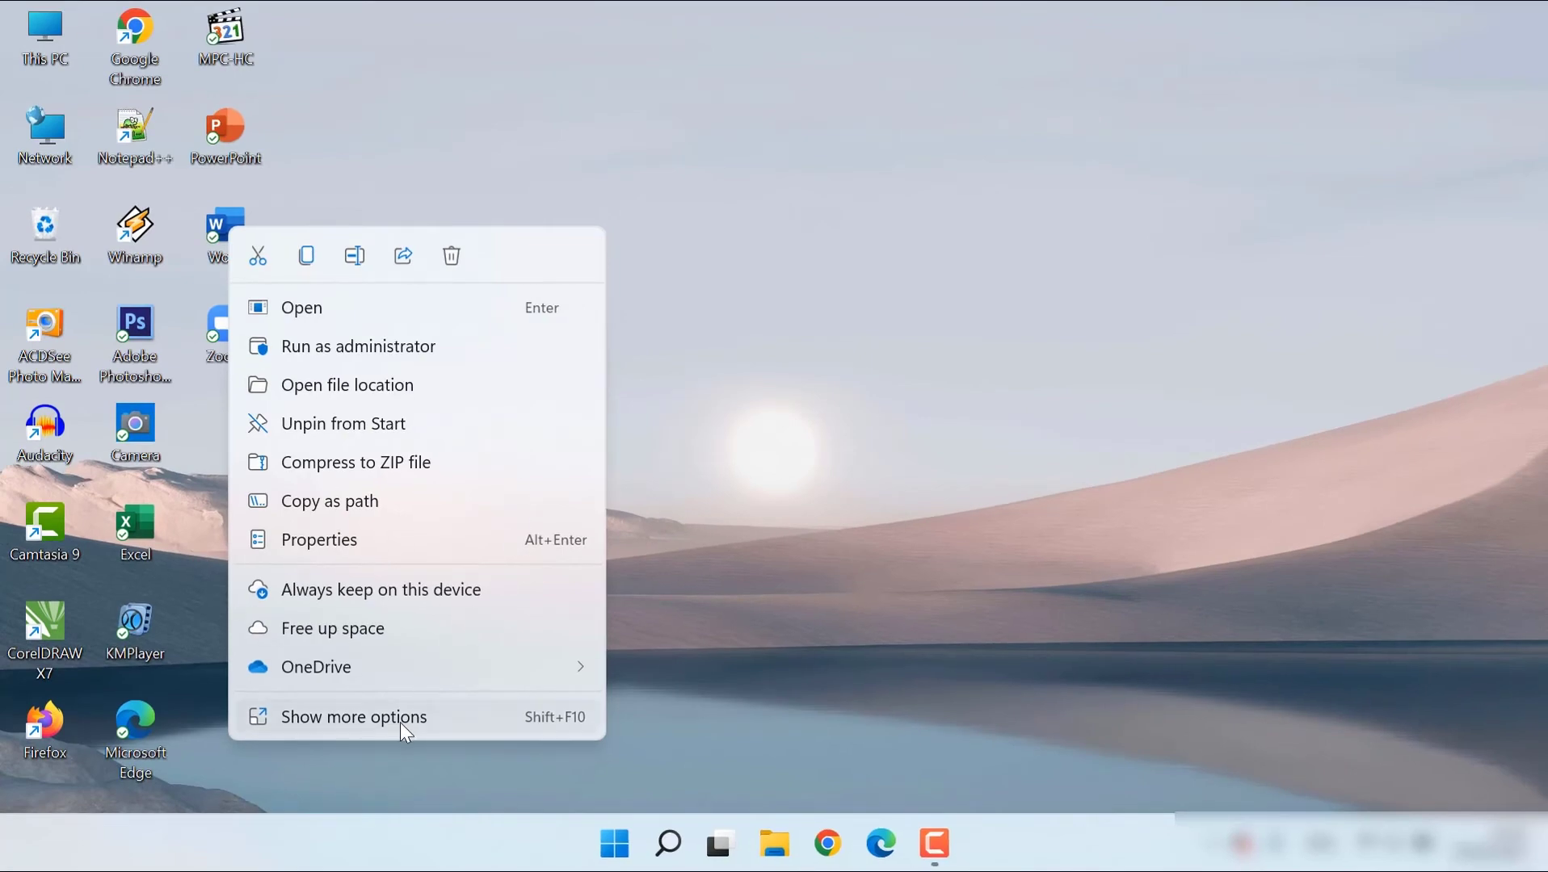
{"action": "left_click", "coordinate": [399, 722]}
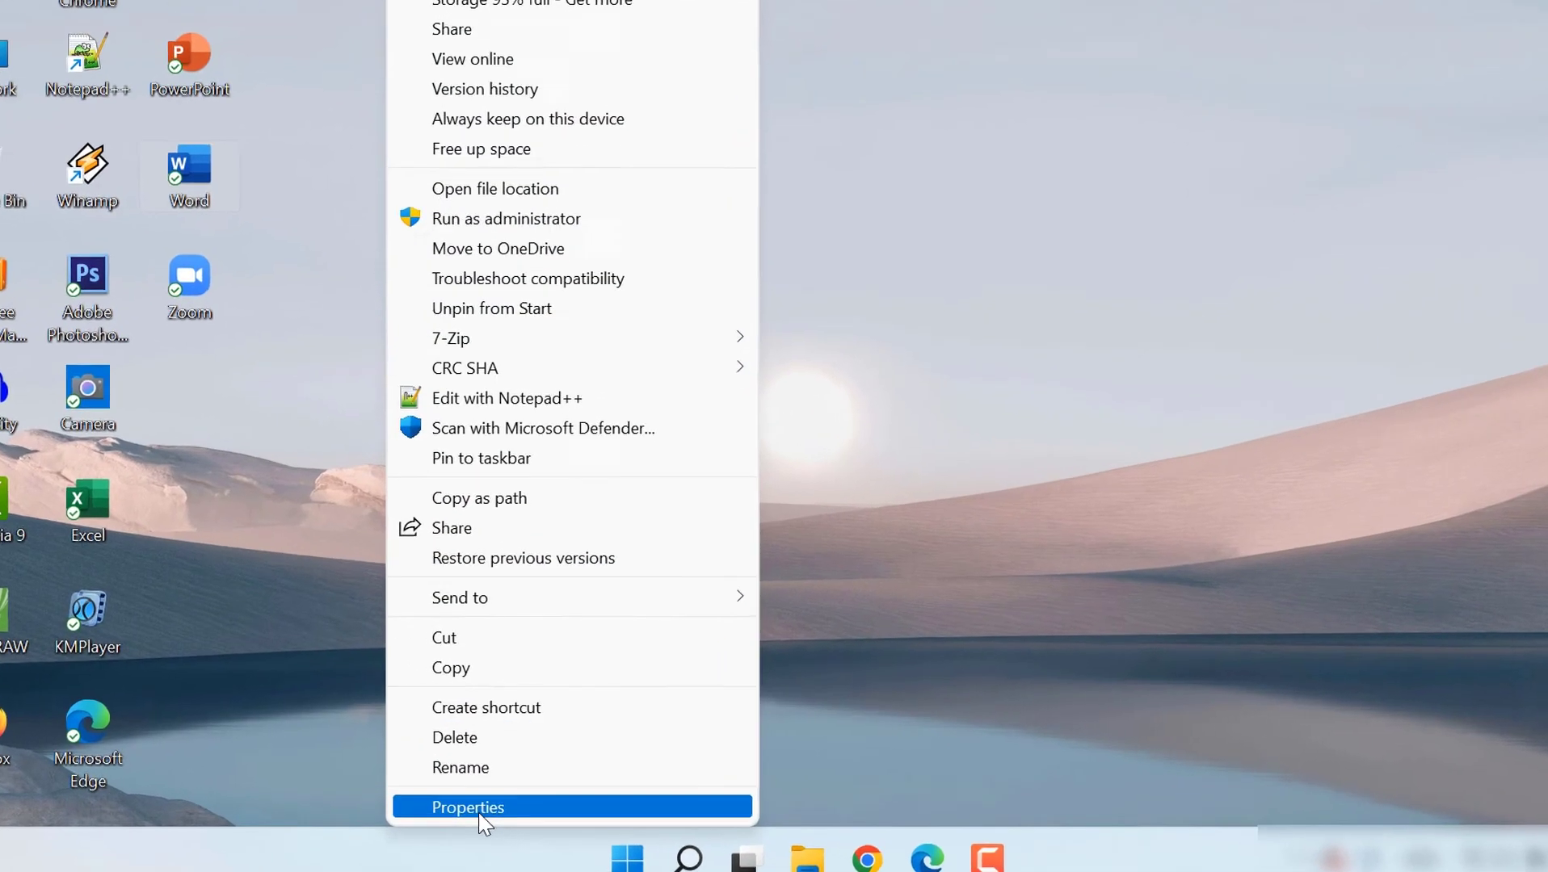
{"action": "left_click", "coordinate": [477, 796]}
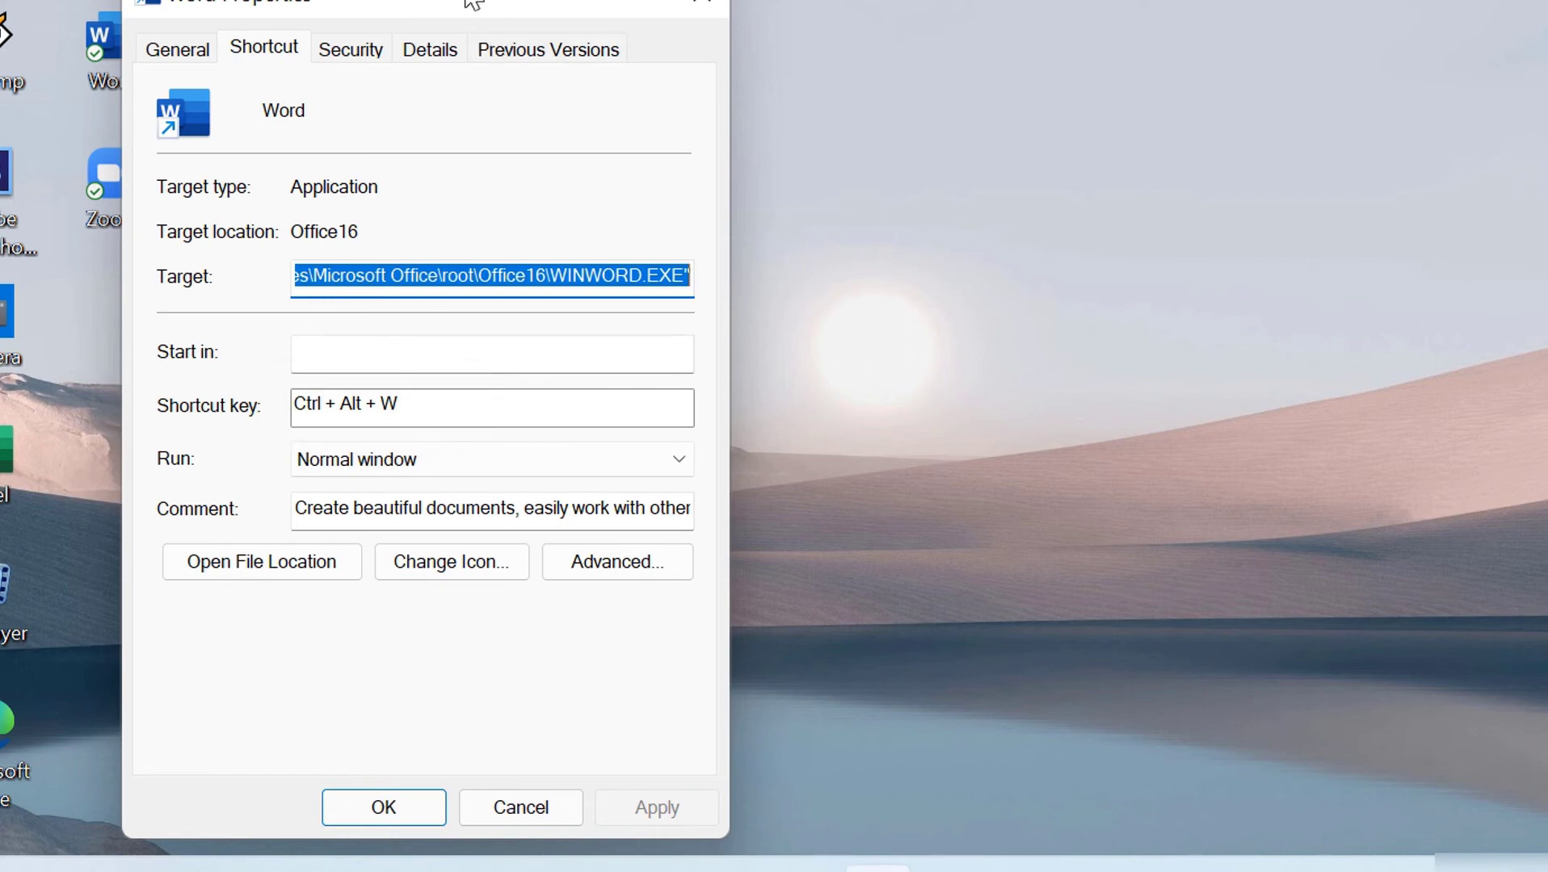
{"action": "left_click_drag", "start_coordinate": [473, 4], "coordinate": [774, 0]}
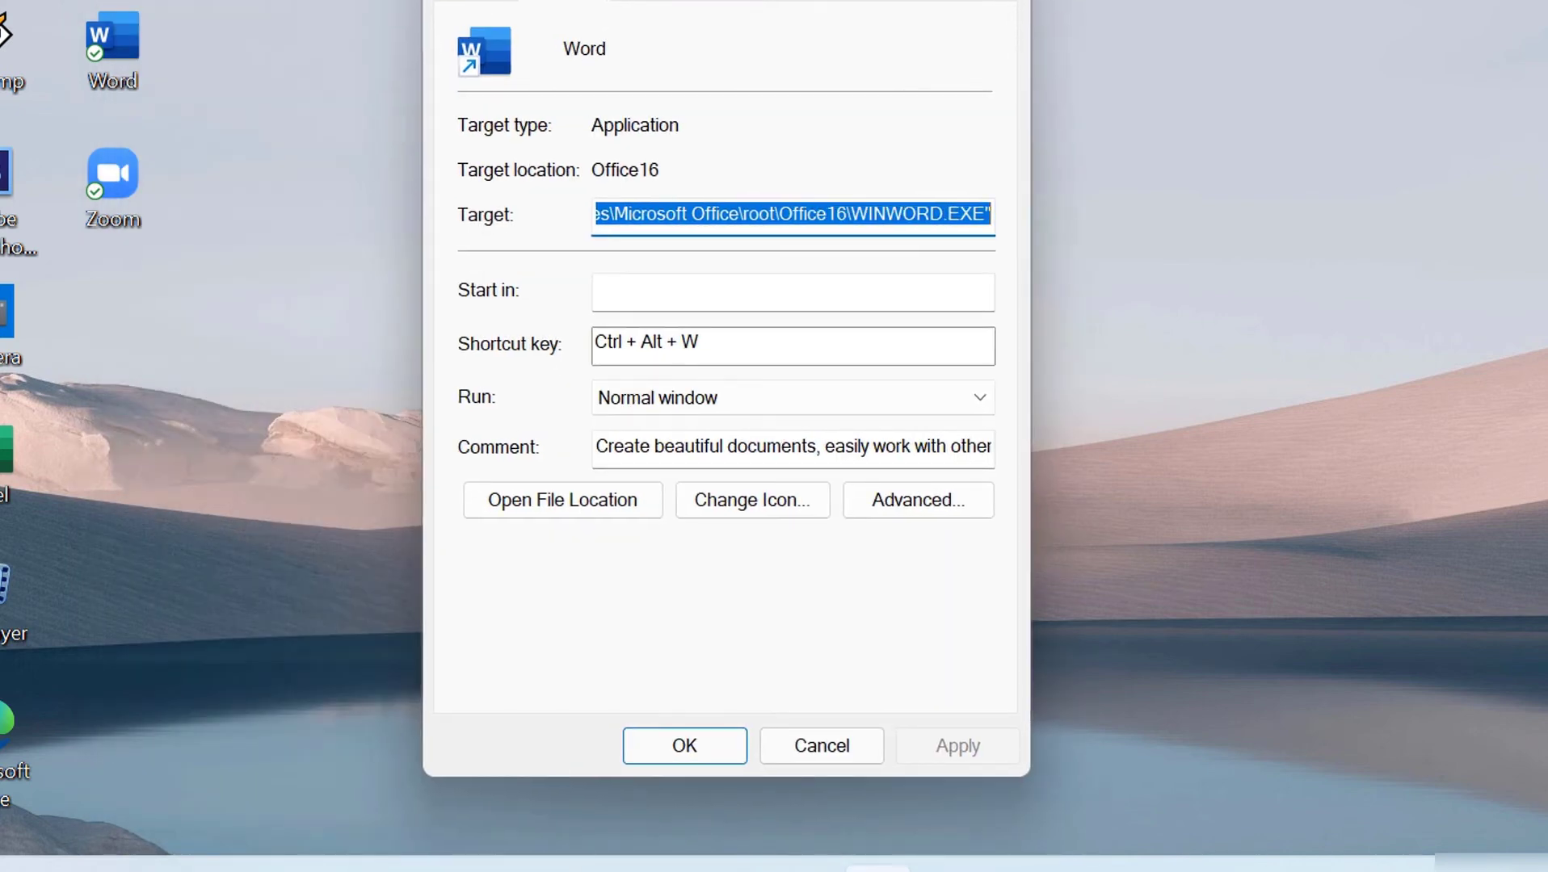
{"action": "key", "text": "ctrl+alt+w"}
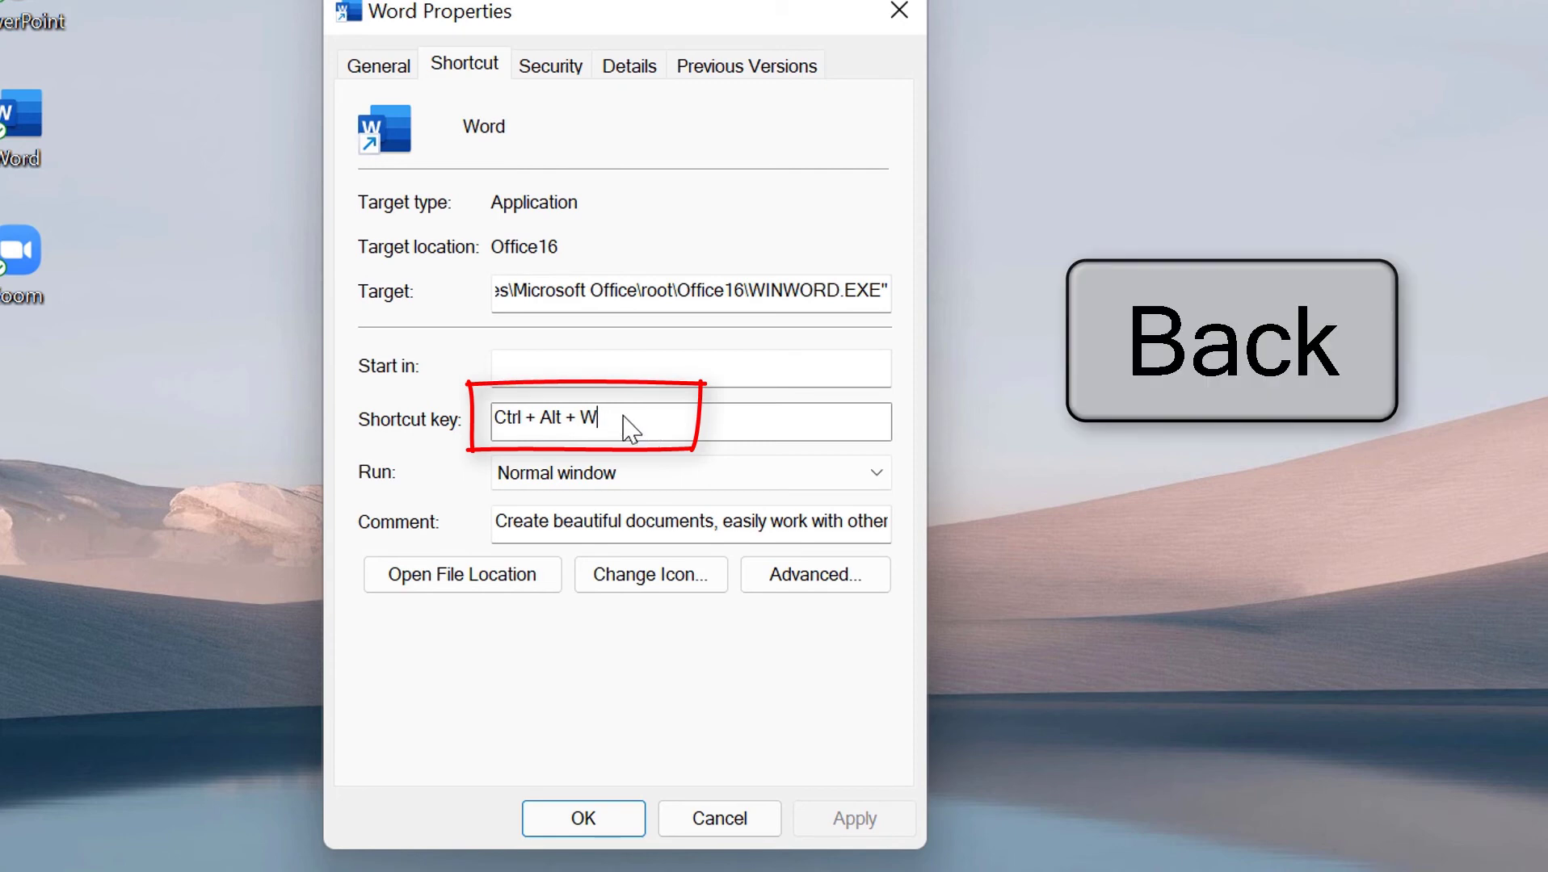
{"action": "key", "text": "BackSpace"}
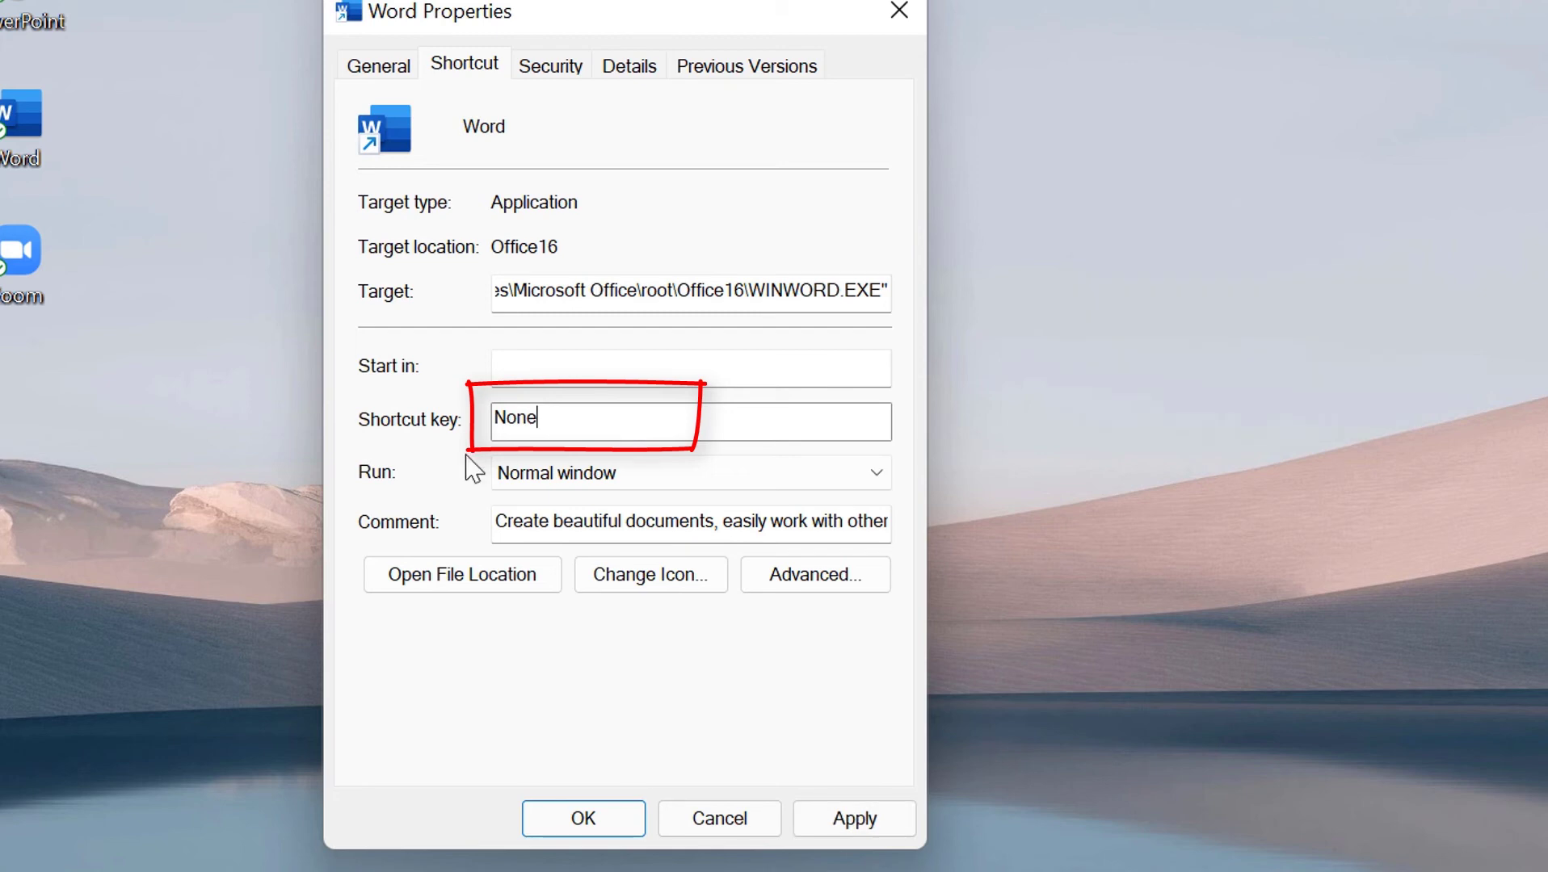
{"action": "left_click", "coordinate": [574, 820]}
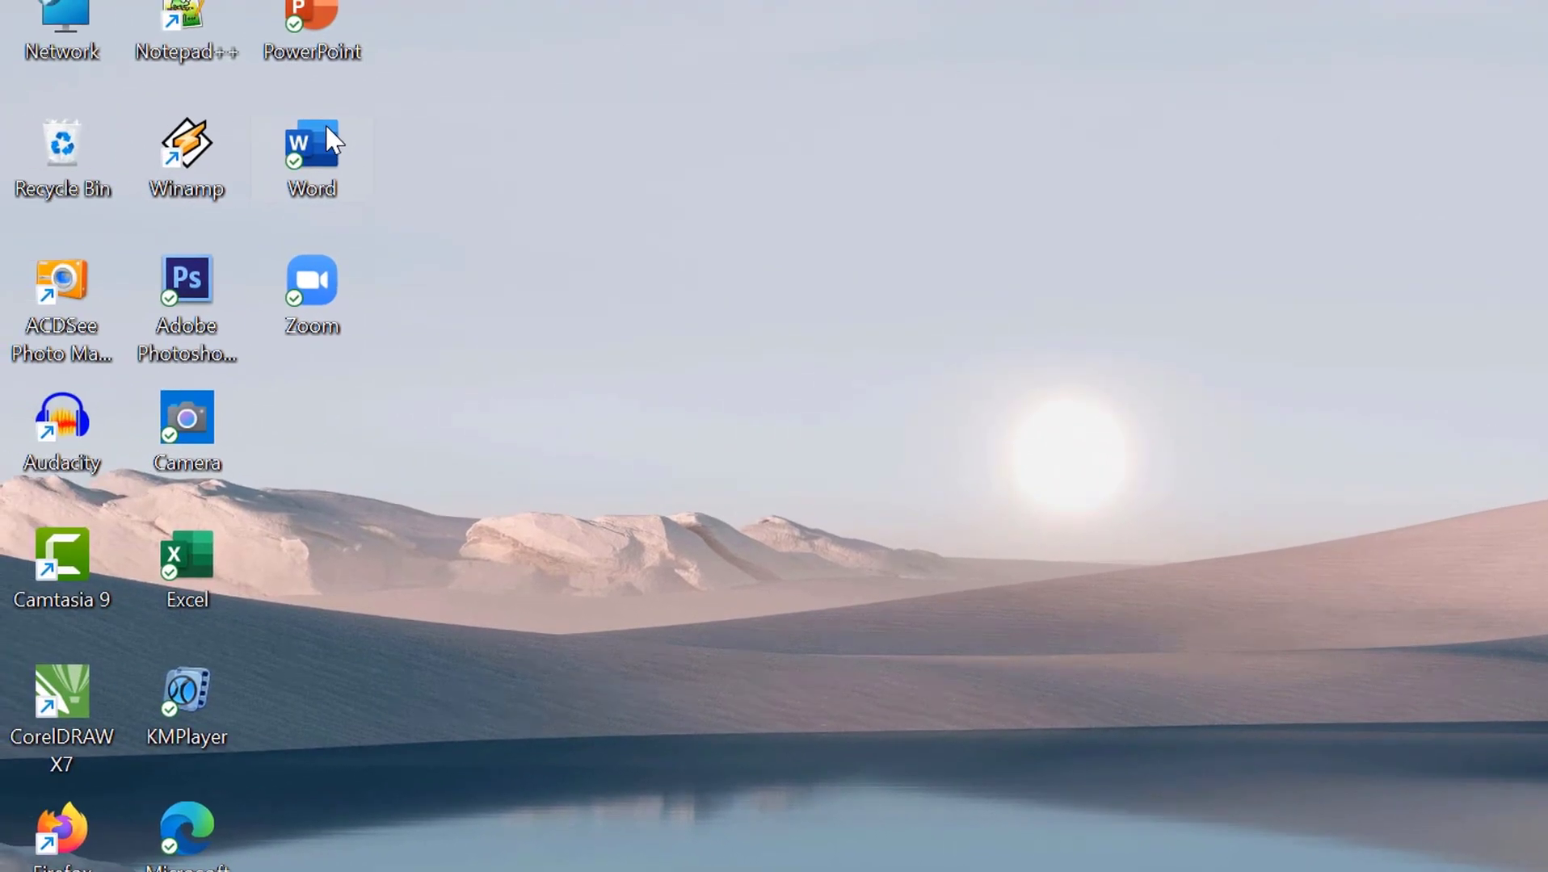
Step: Assign Ctrl + Alt + W as the shortcut key in the Word desktop shortcut's properties and save
{"action": "right_click", "coordinate": [331, 137]}
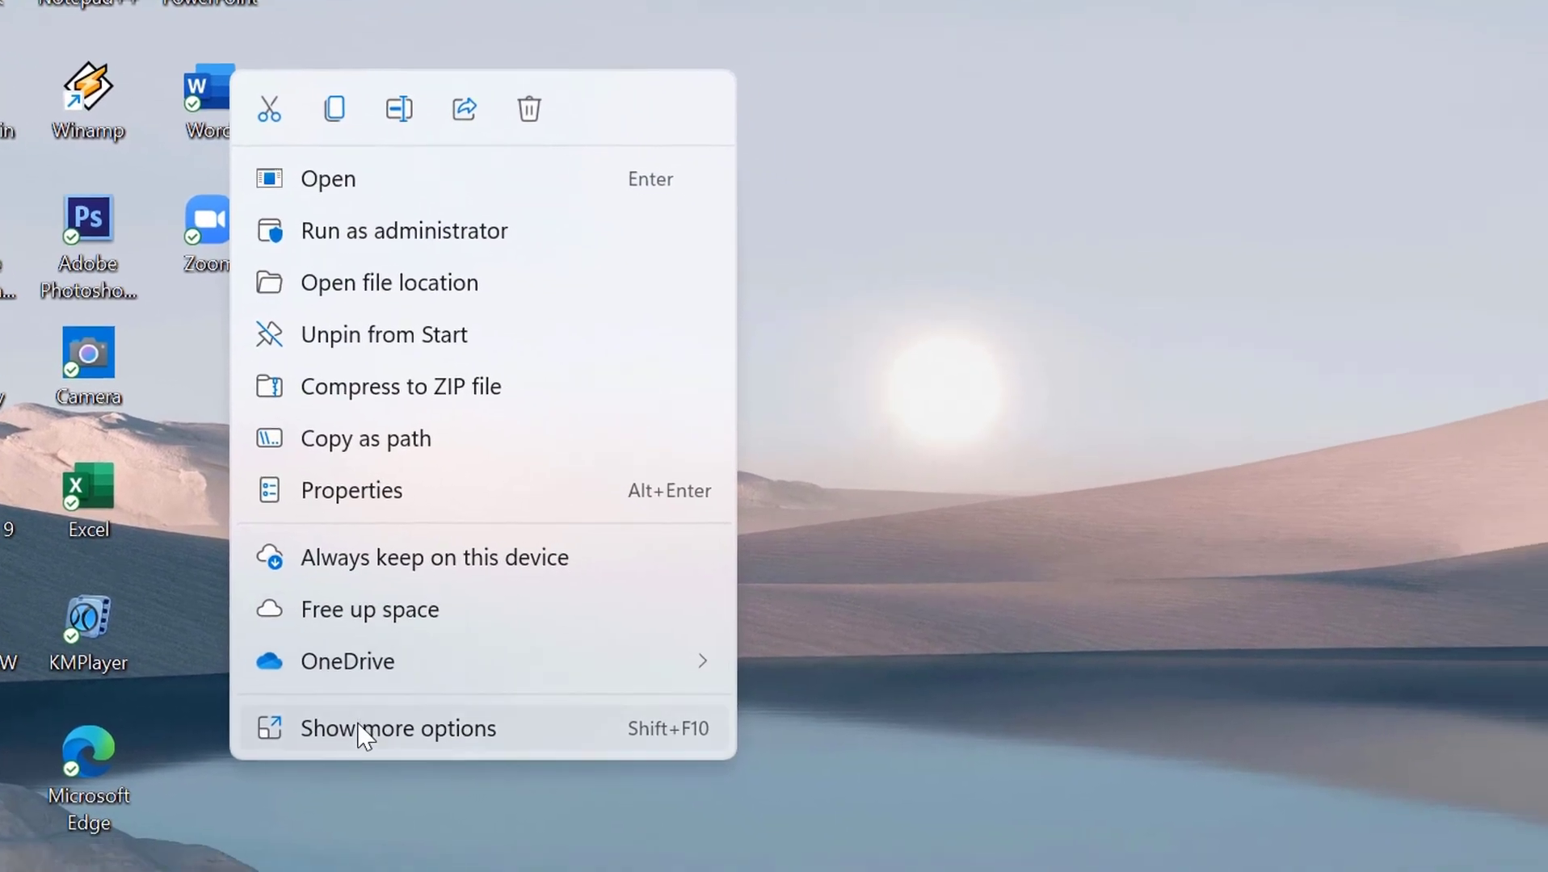
{"action": "left_click", "coordinate": [361, 728]}
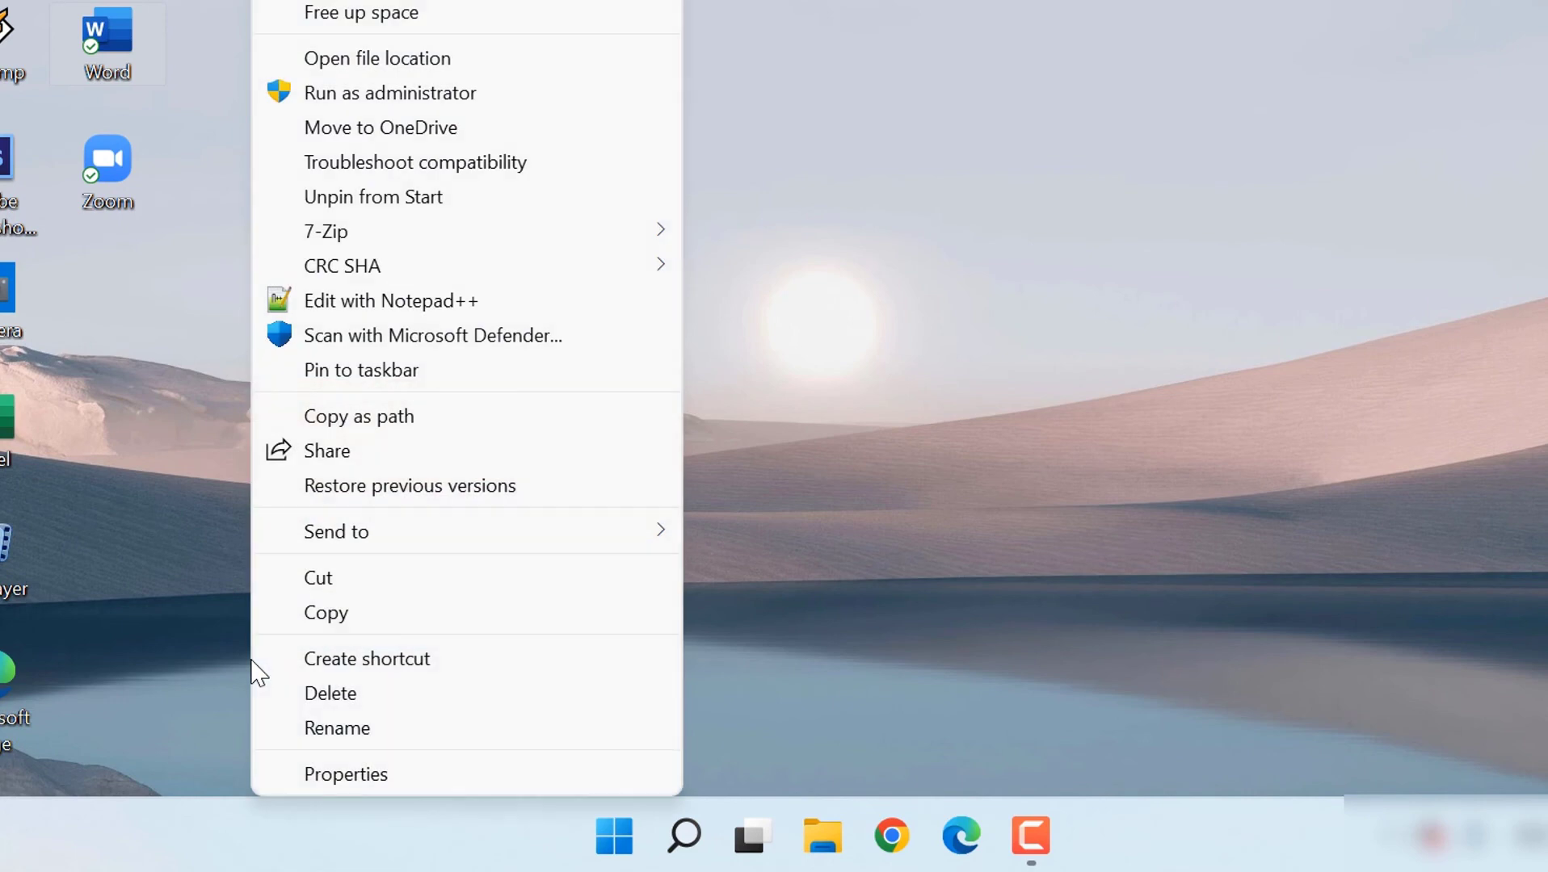
{"action": "left_click", "coordinate": [343, 775]}
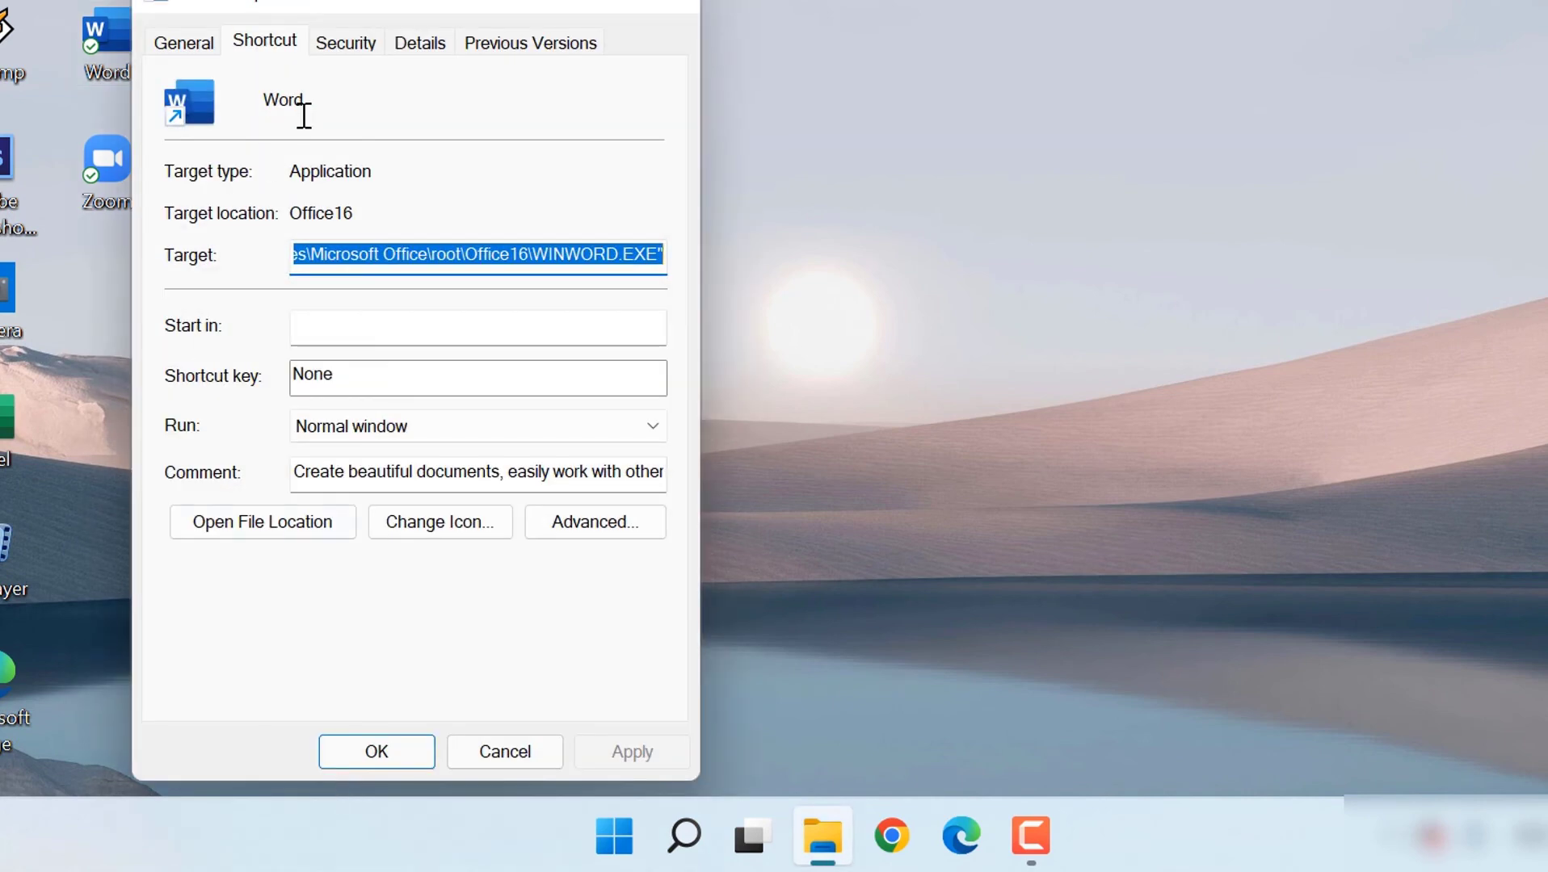
{"action": "left_click_drag", "start_coordinate": [380, 4], "coordinate": [456, 0]}
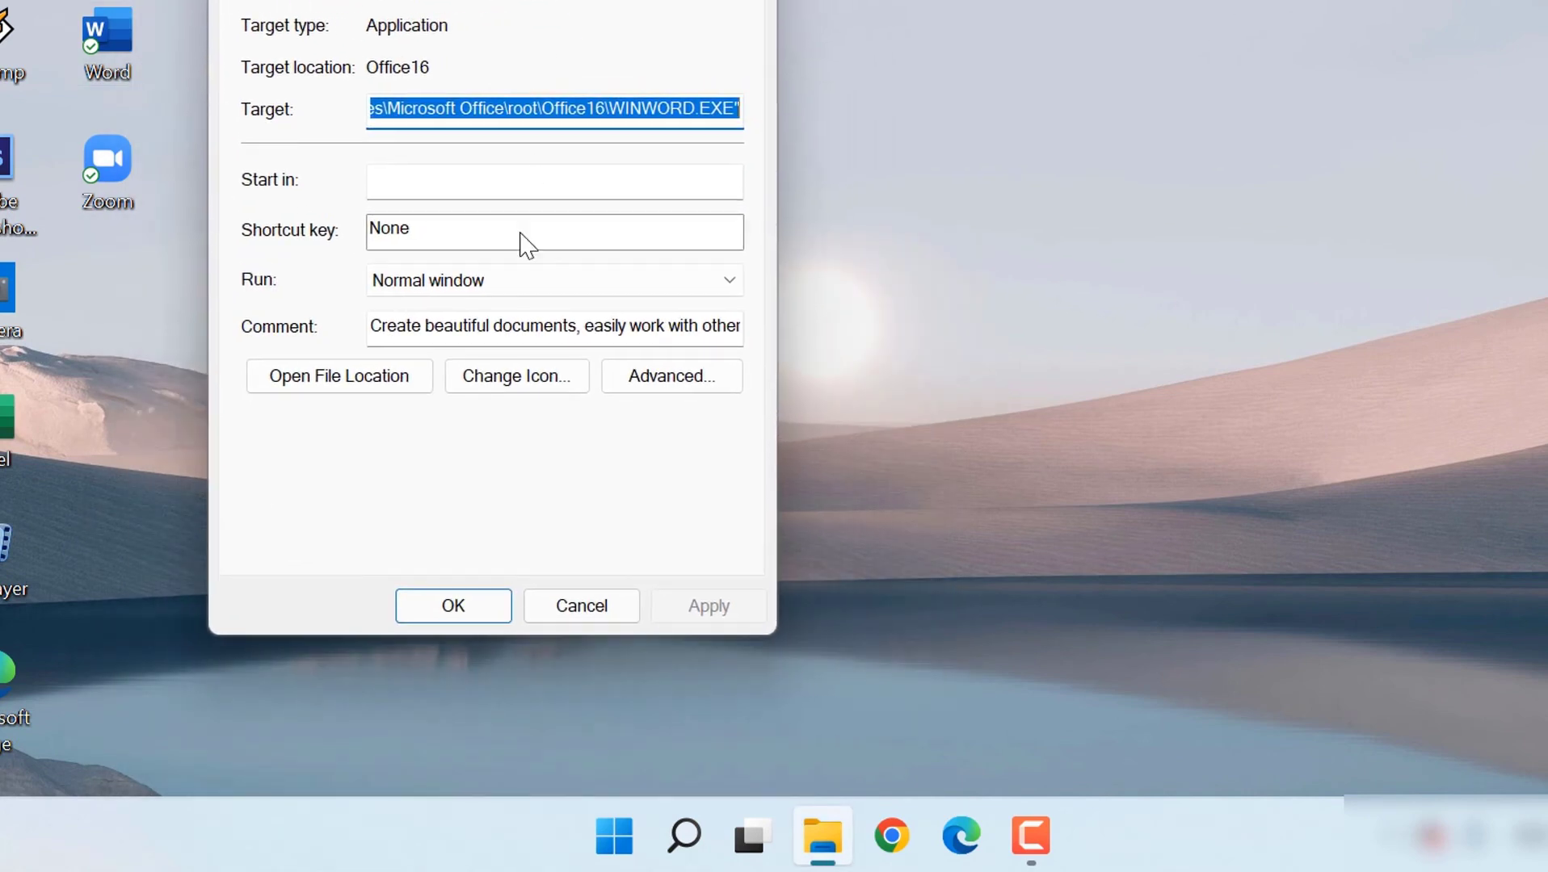
{"action": "left_click", "coordinate": [434, 292]}
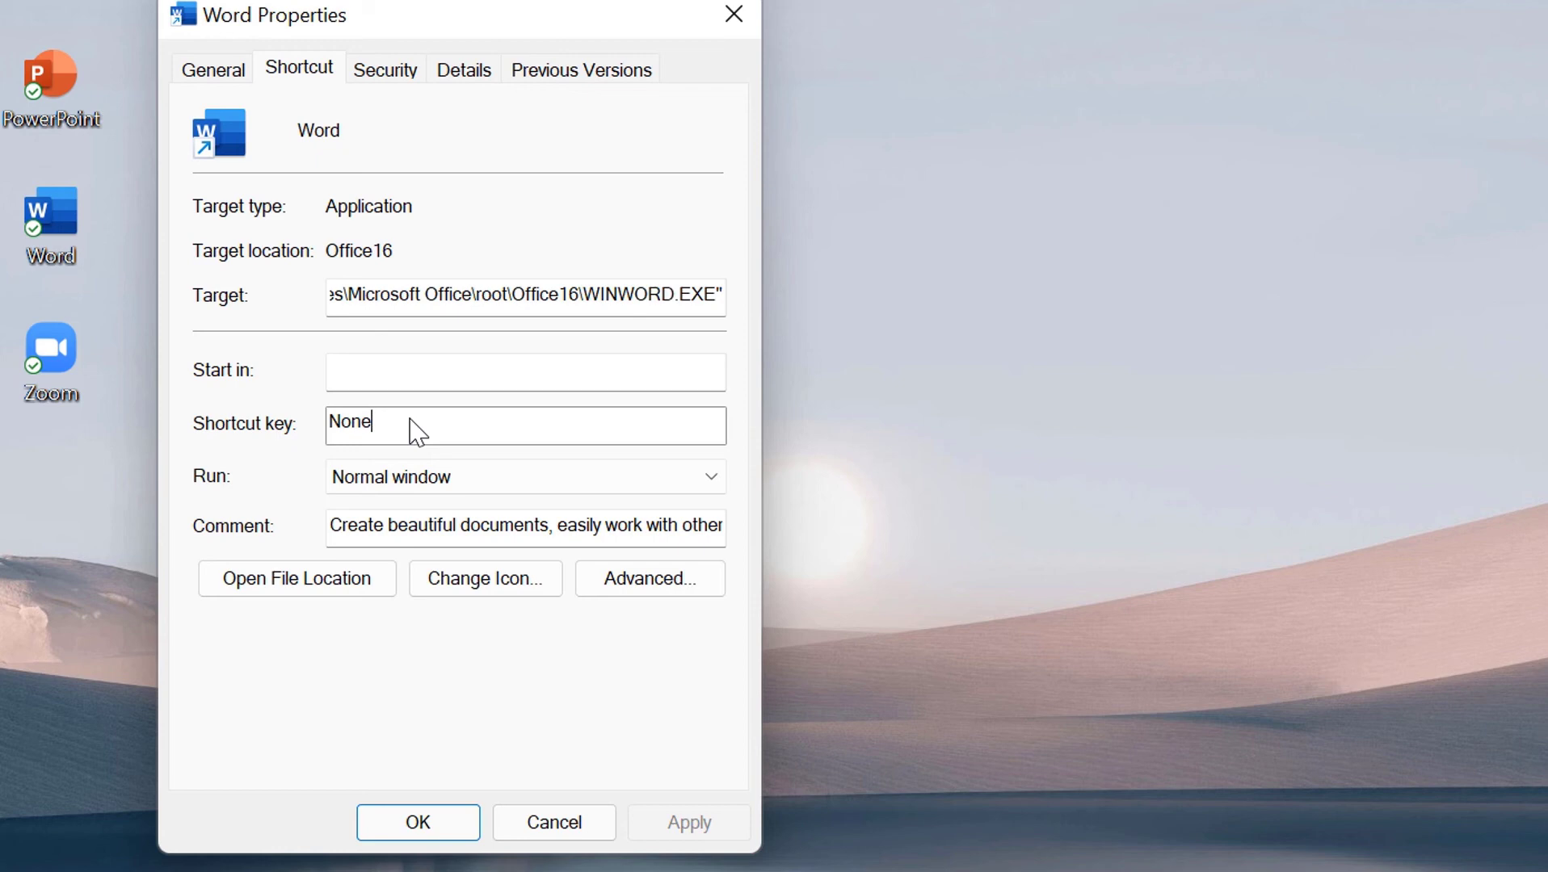
{"action": "key", "text": "ctrl+alt+w"}
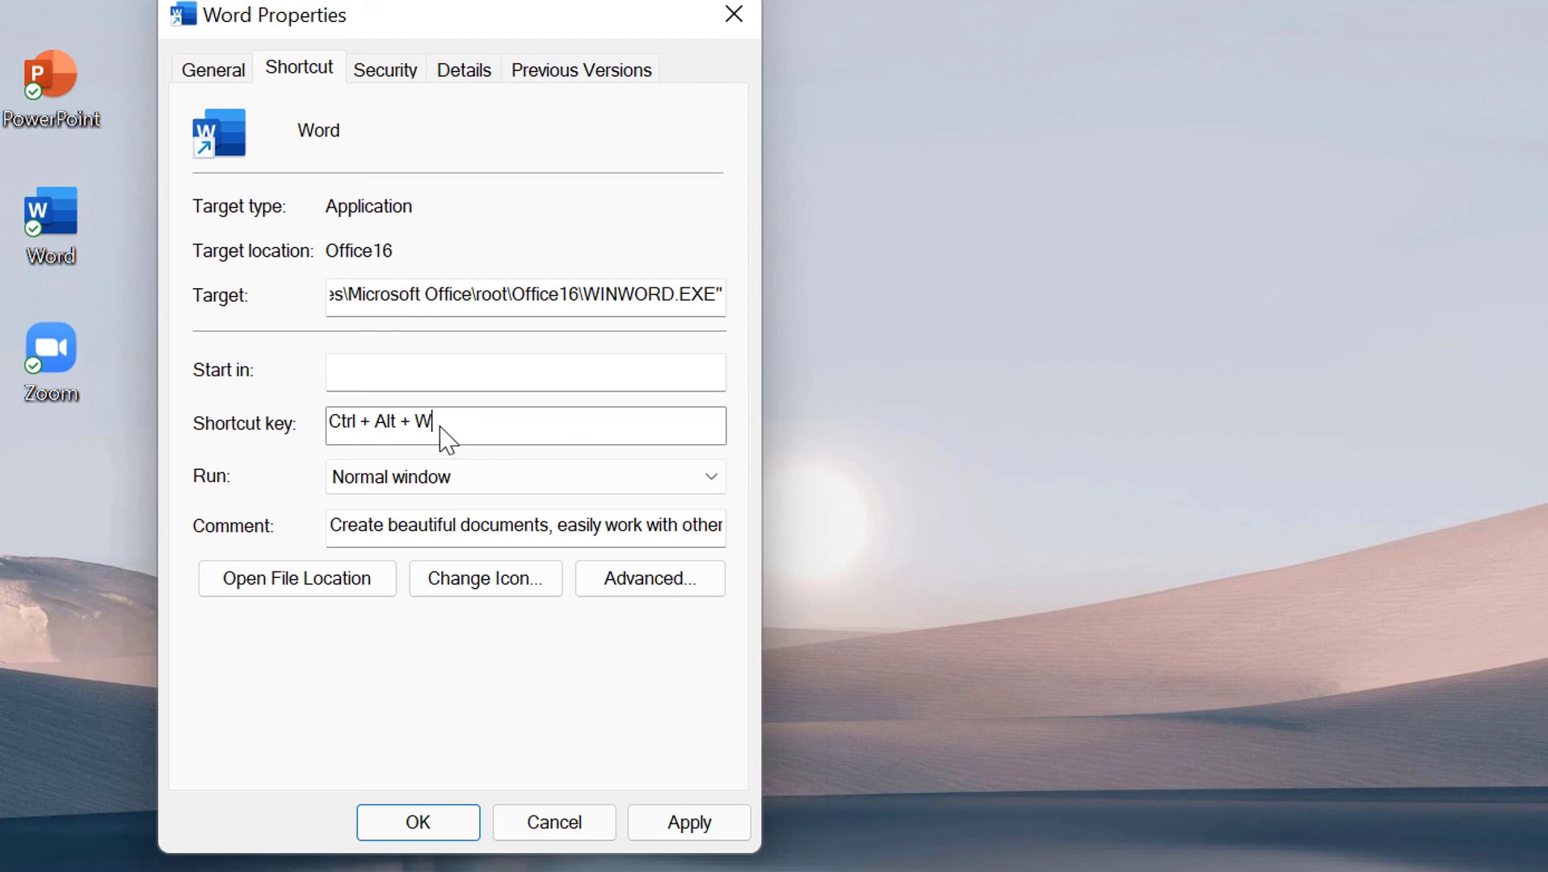
{"action": "left_click", "coordinate": [447, 825]}
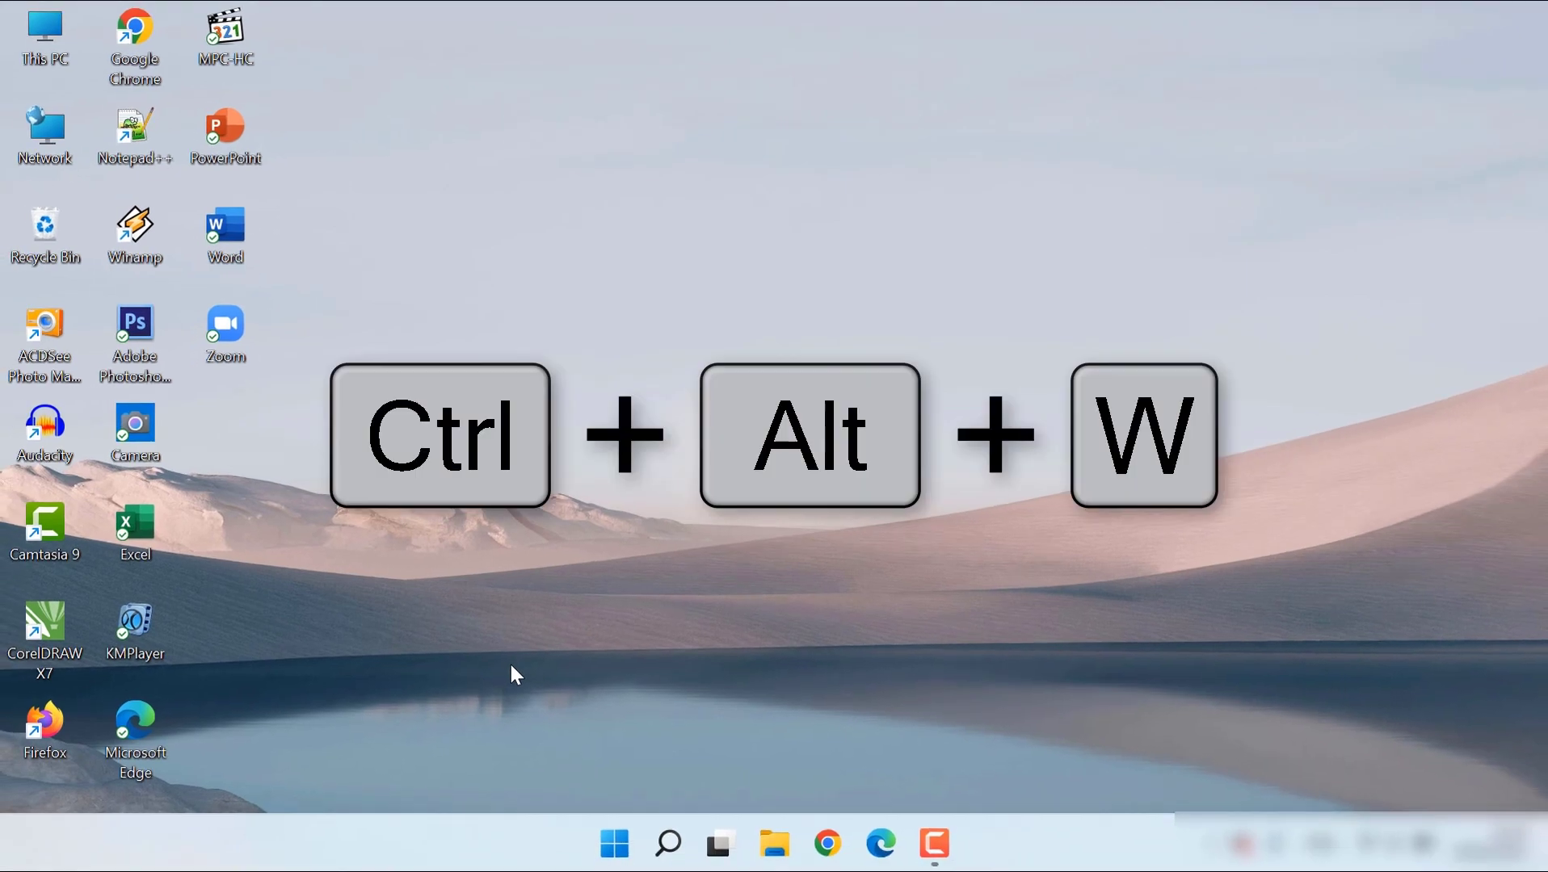
Step: Test the newly assigned Ctrl + Alt + W combination by launching Word with it, and close Word
{"action": "key", "text": "ctrl+alt+w"}
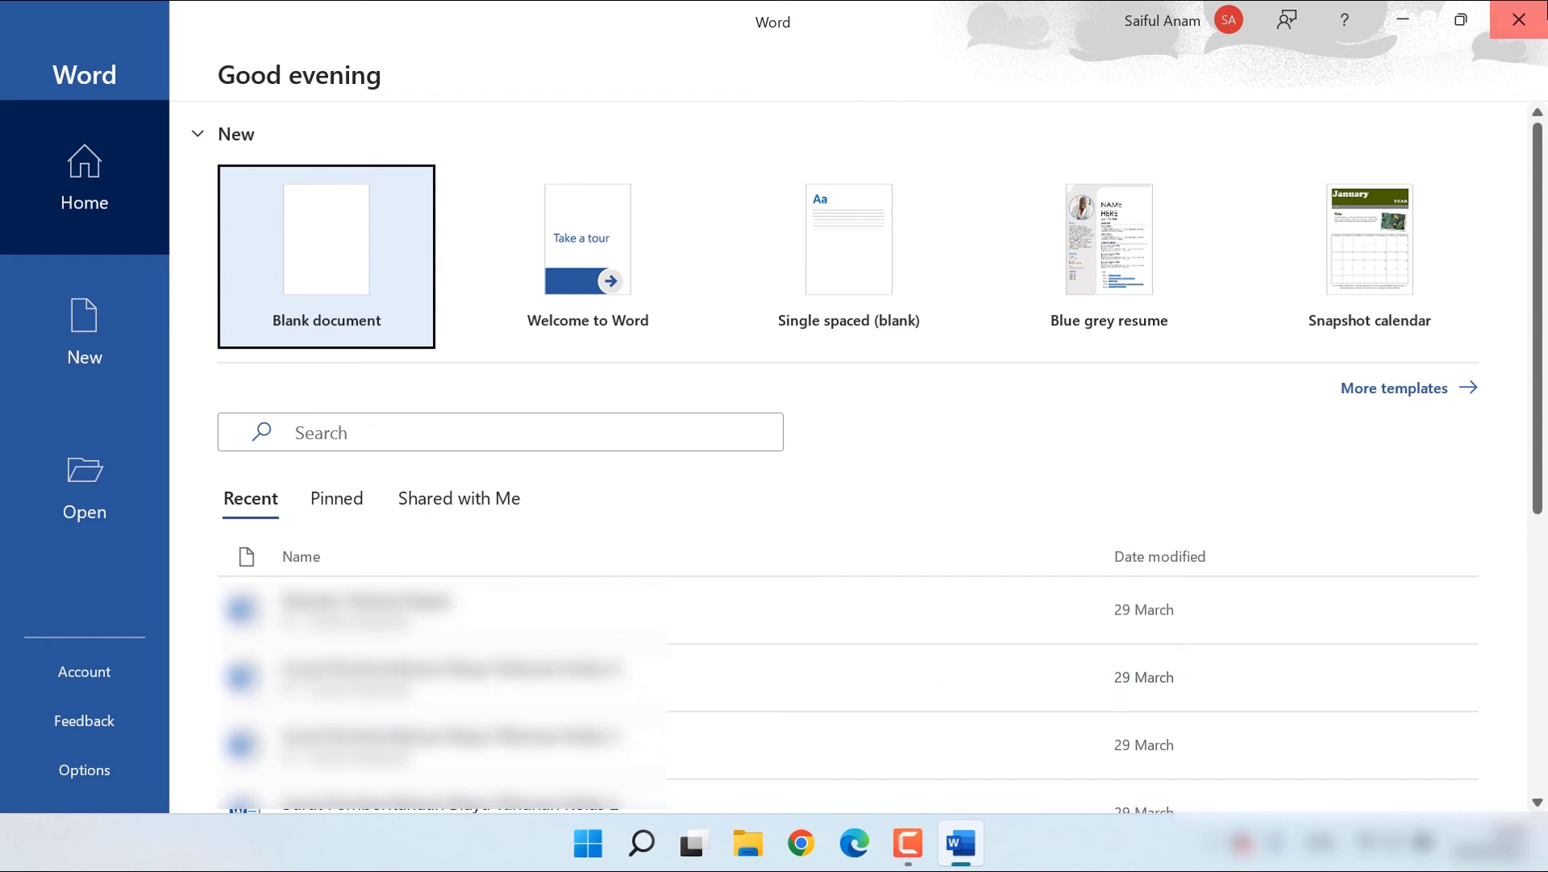
{"action": "left_click", "coordinate": [1519, 19]}
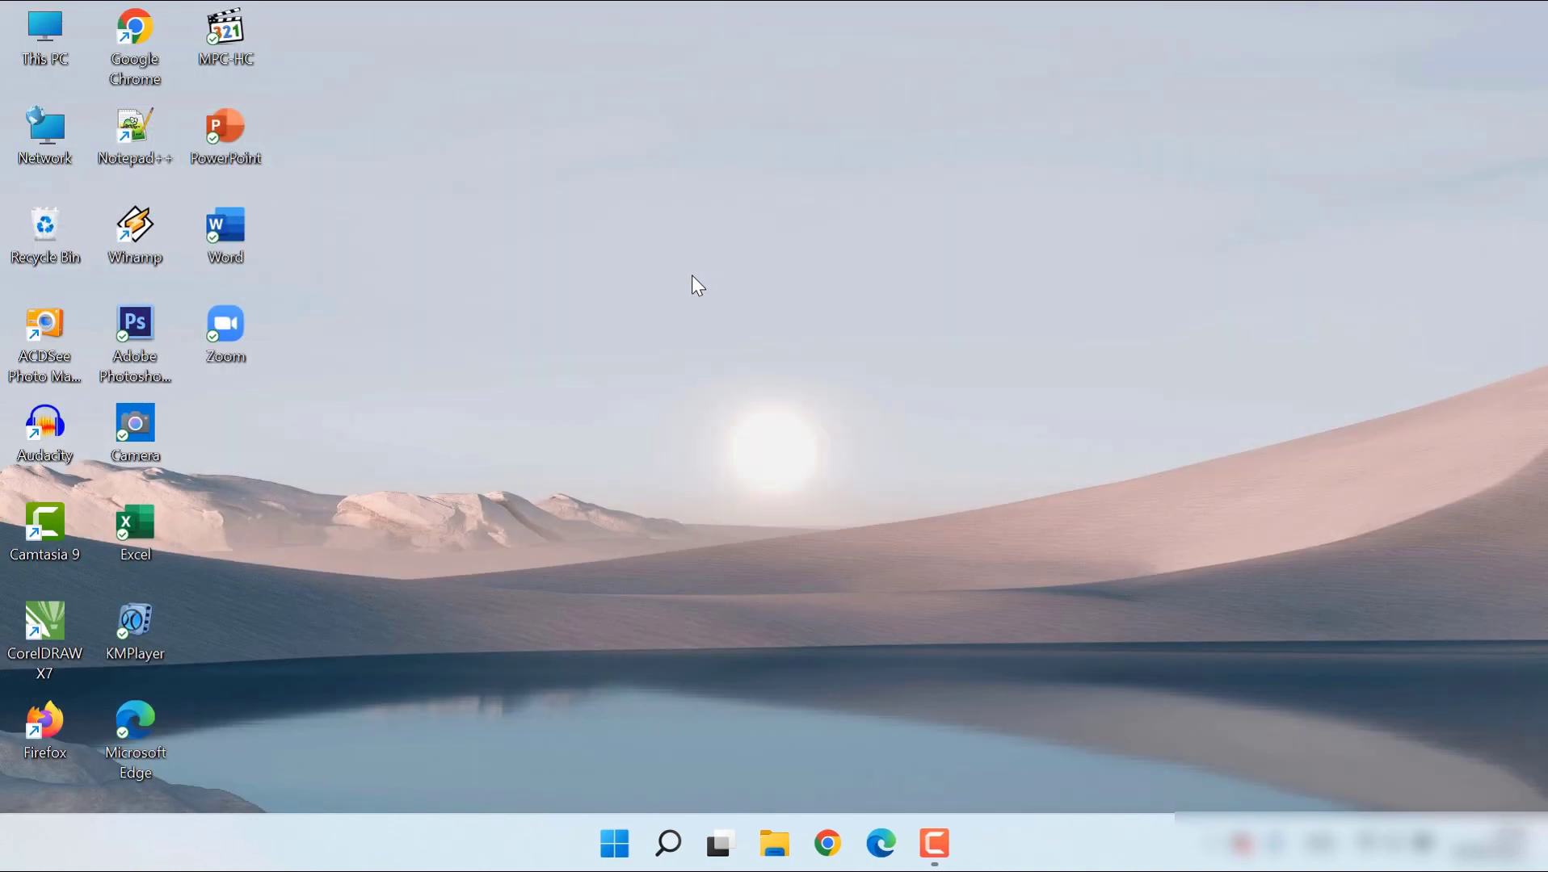
Step: Switch to Google Chrome by launching it from the desktop environment
{"action": "left_click", "coordinate": [827, 843]}
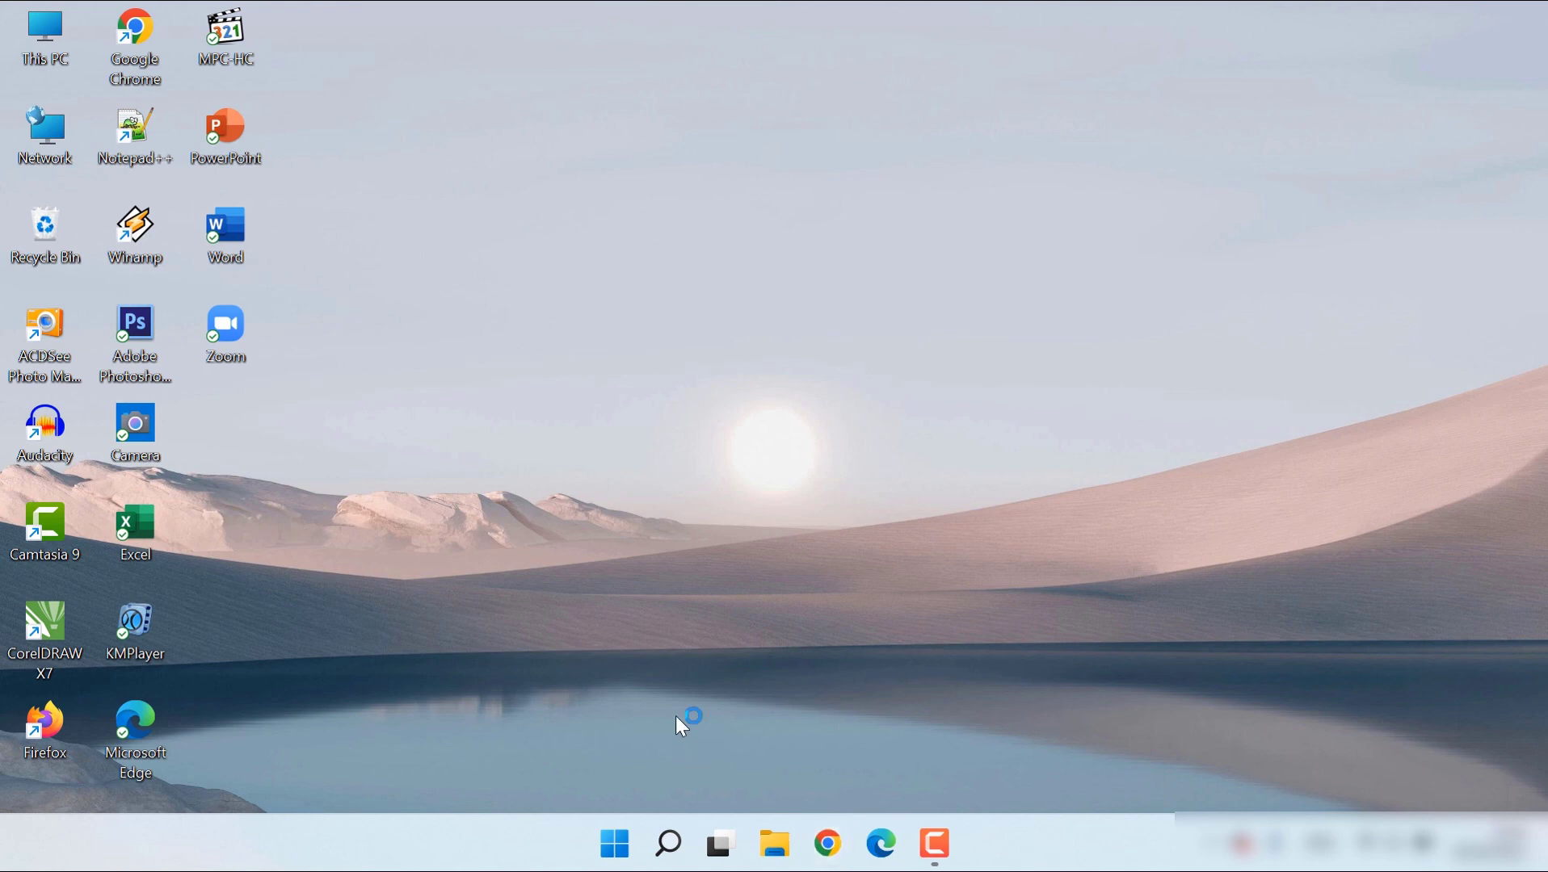